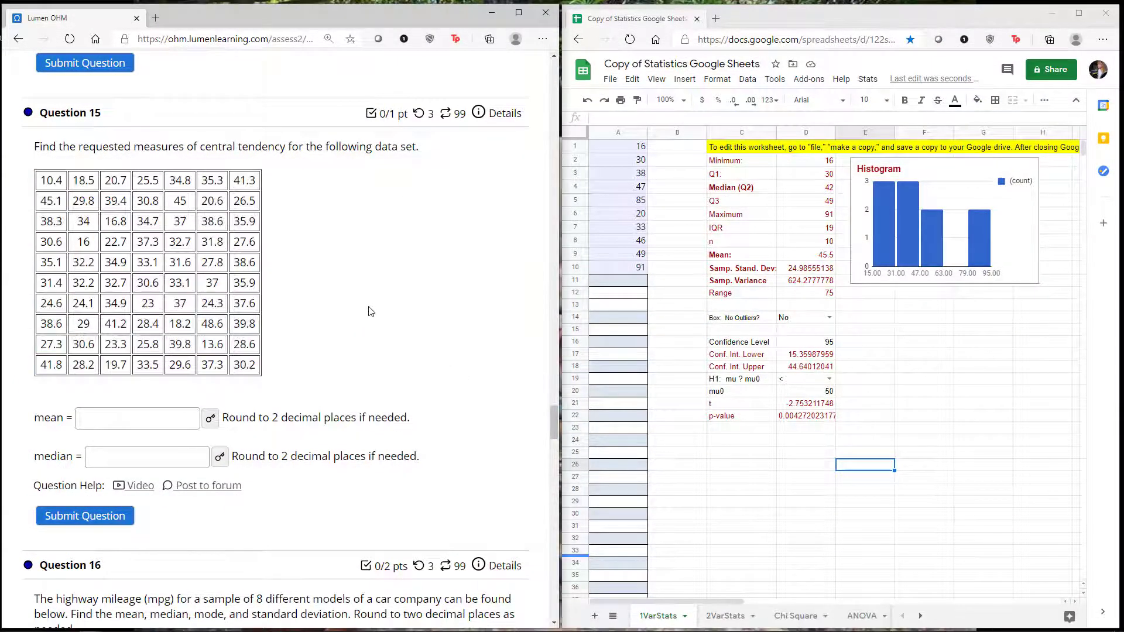
# Scroll the Lumen OHM assignment page up from Question 15 to Question 9's mode question
pyautogui.scroll(12, 372, 311)
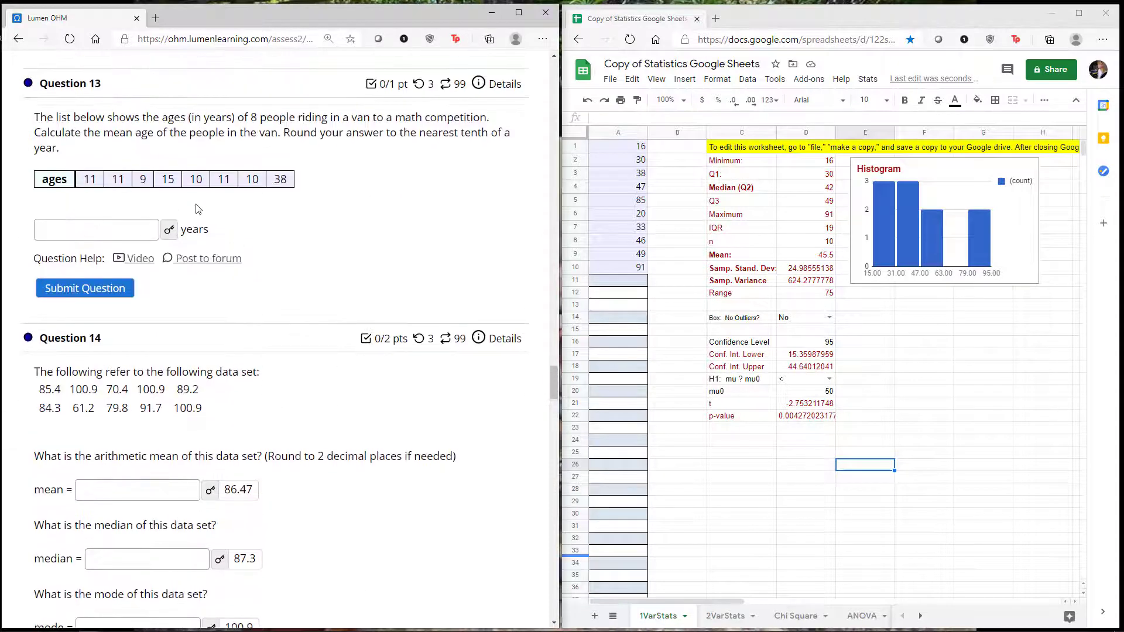
pyautogui.scroll(15, 249, 234)
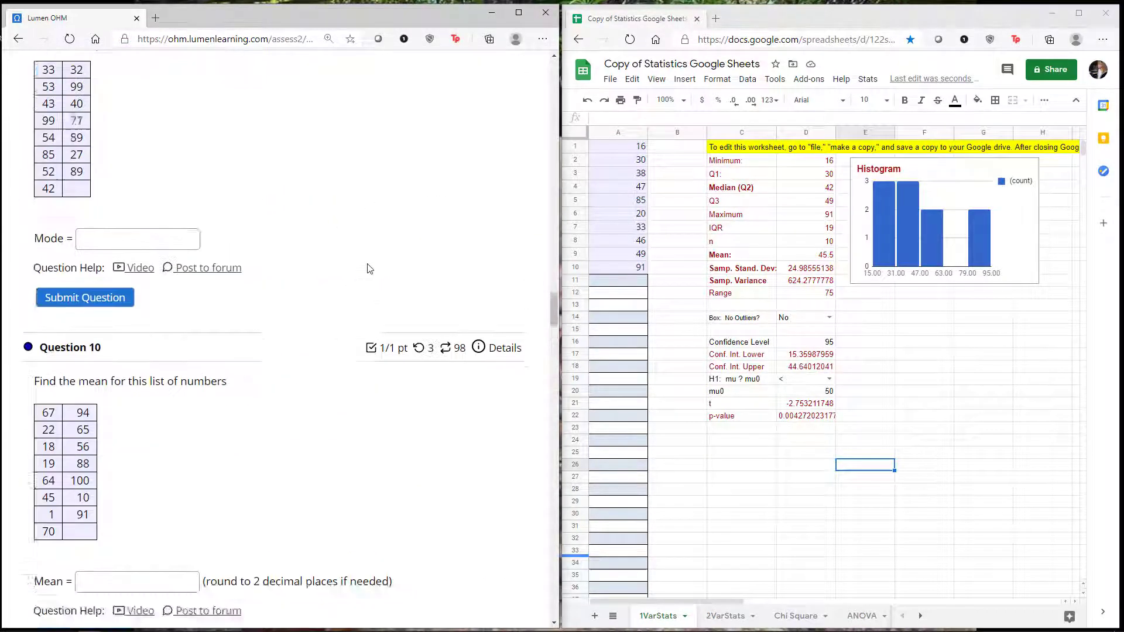
pyautogui.scroll(1, 369, 269)
pyautogui.scroll(2, 368, 268)
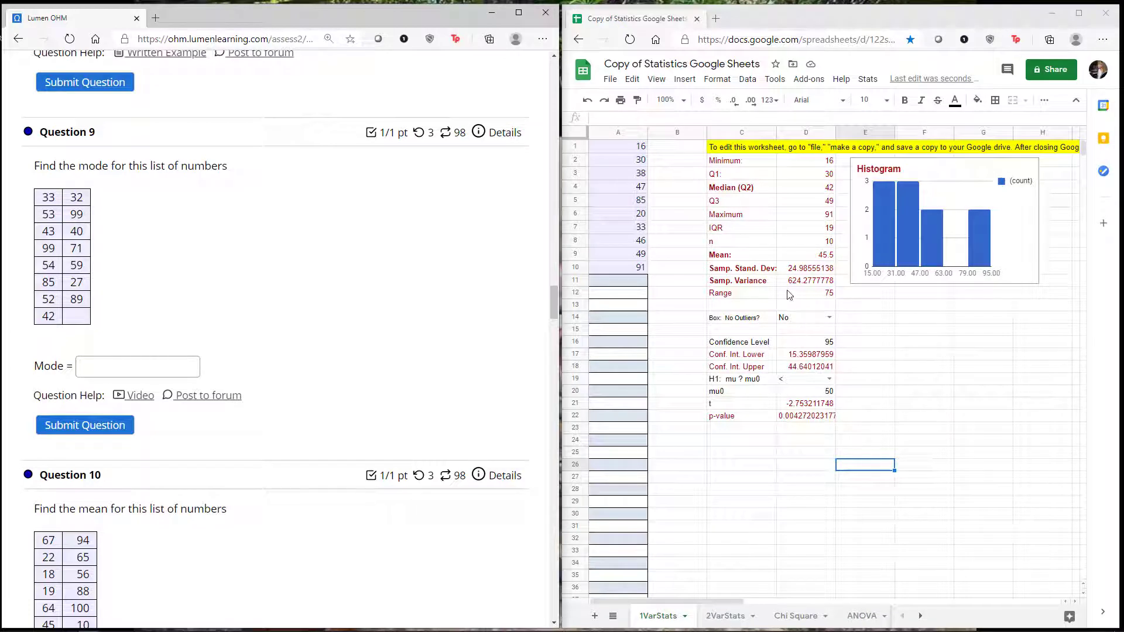
pyautogui.click(729, 258)
pyautogui.click(731, 189)
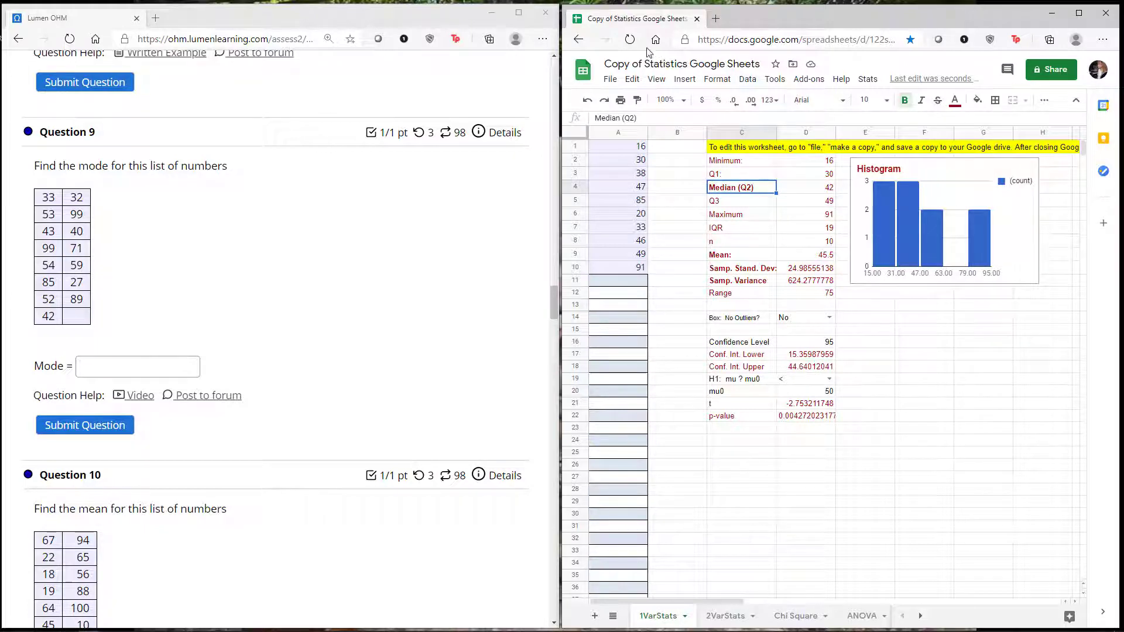
pyautogui.click(751, 270)
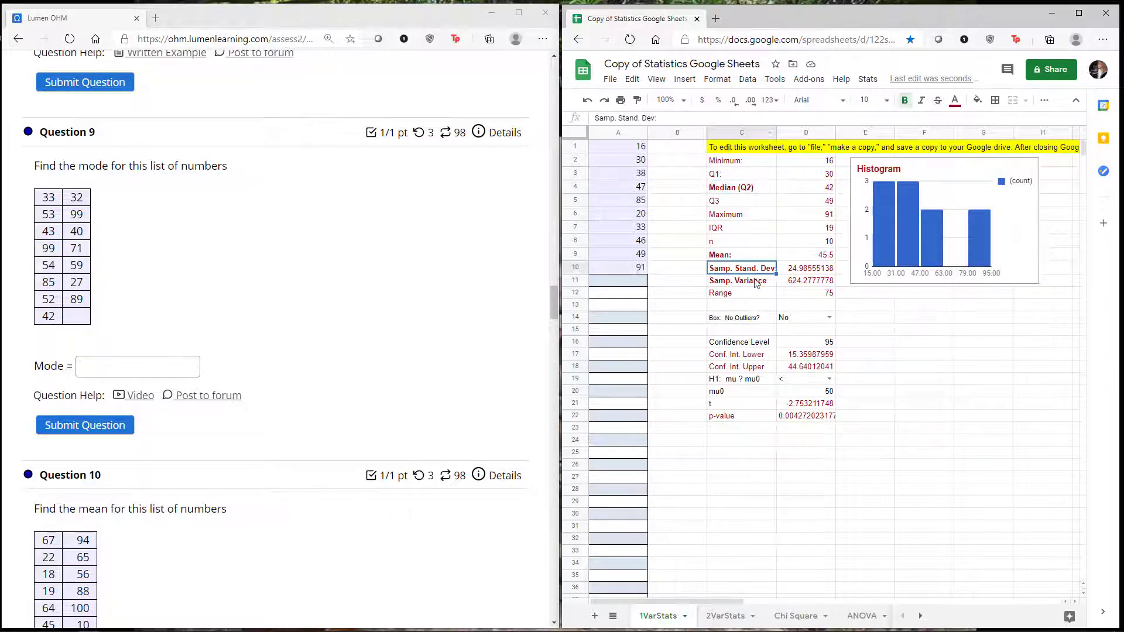
pyautogui.click(740, 284)
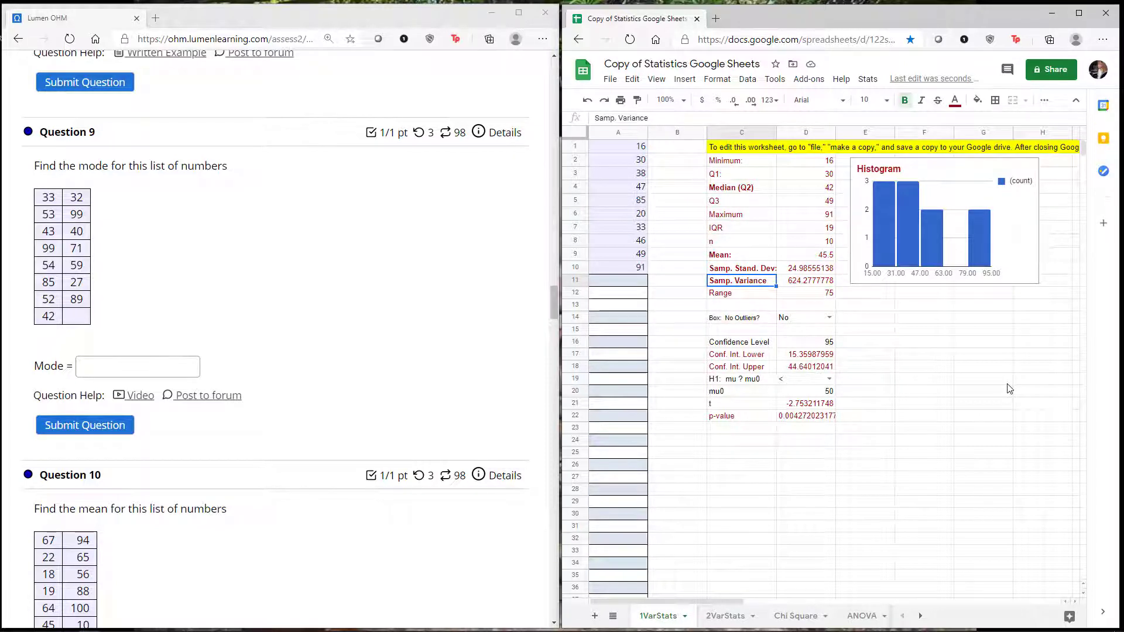
pyautogui.click(760, 295)
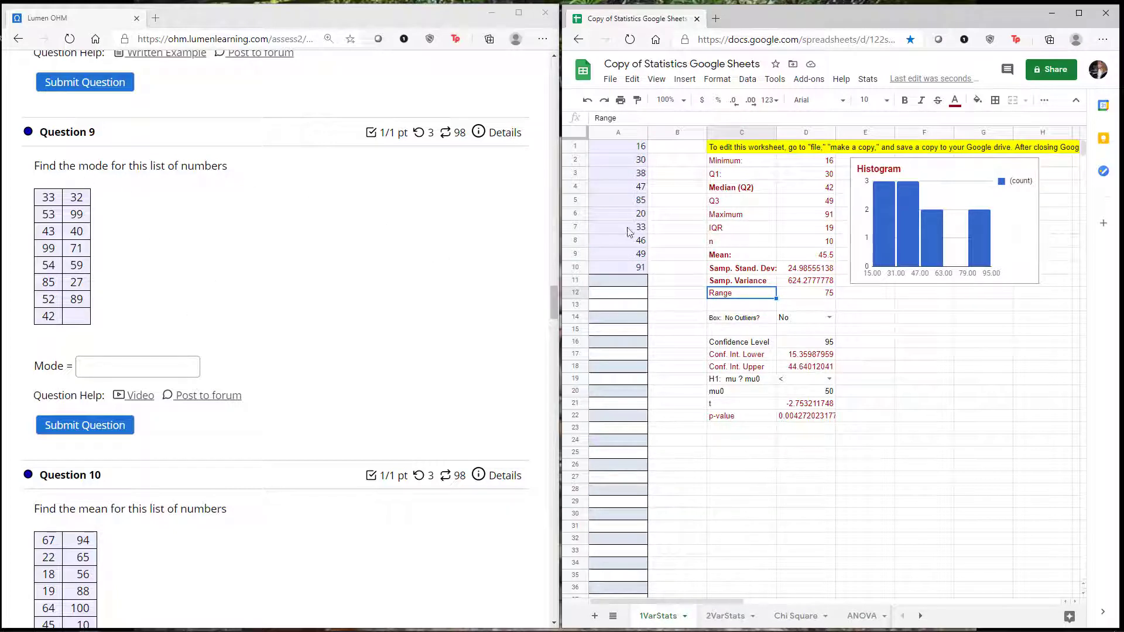
pyautogui.click(723, 308)
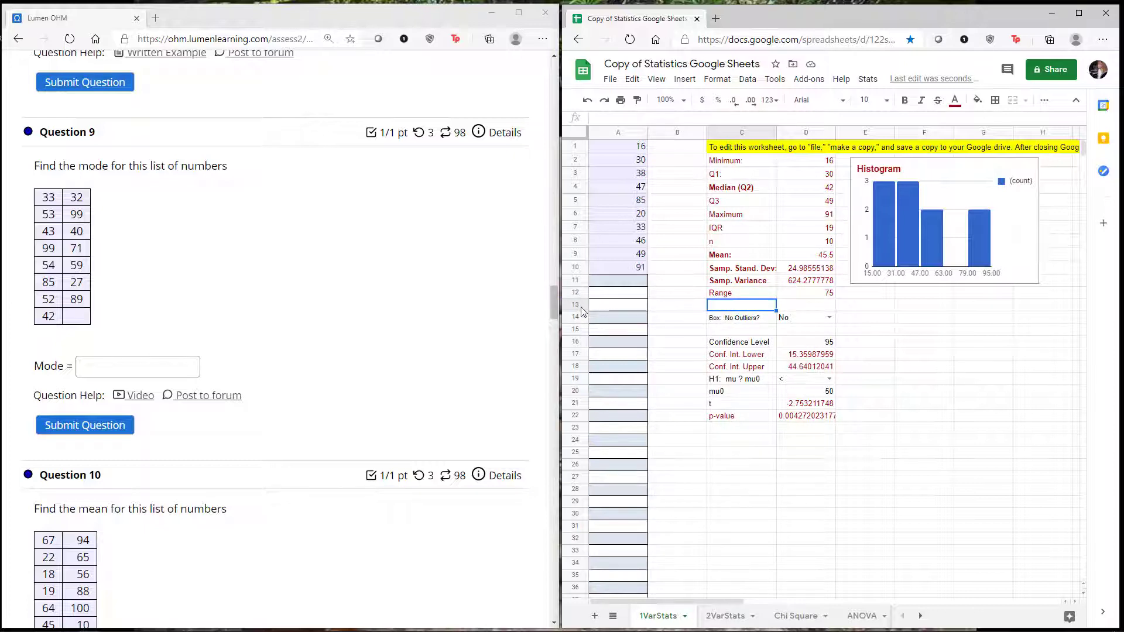
pyautogui.click(735, 300)
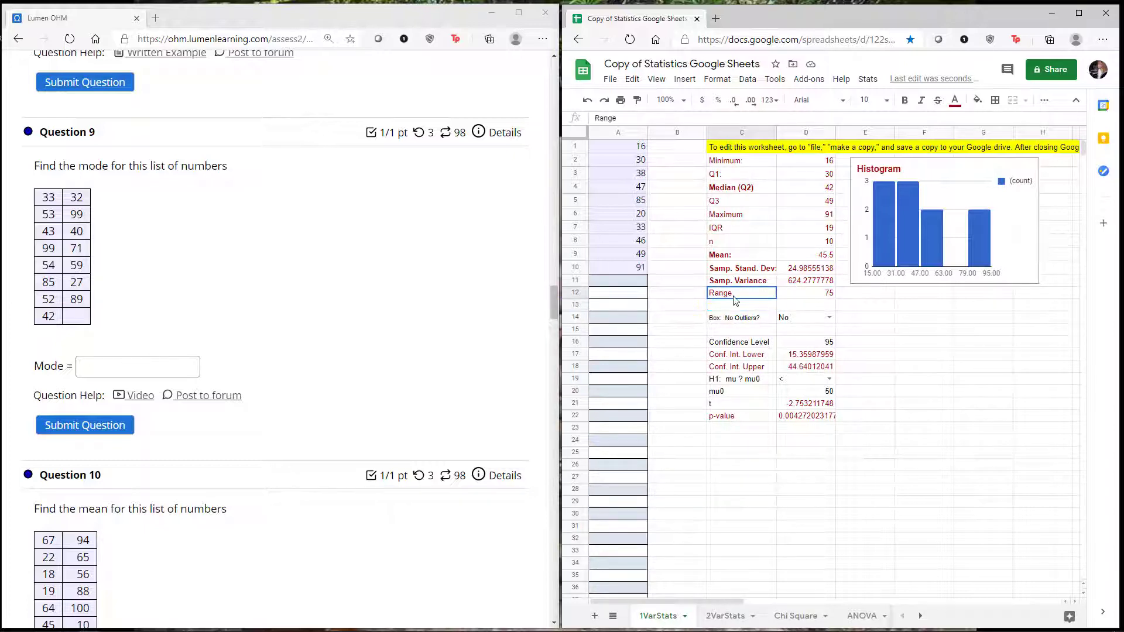
# Insert a blank row below the Range row, muting the protected-sheet warning for 5 minutes
pyautogui.rightClick(574, 292)
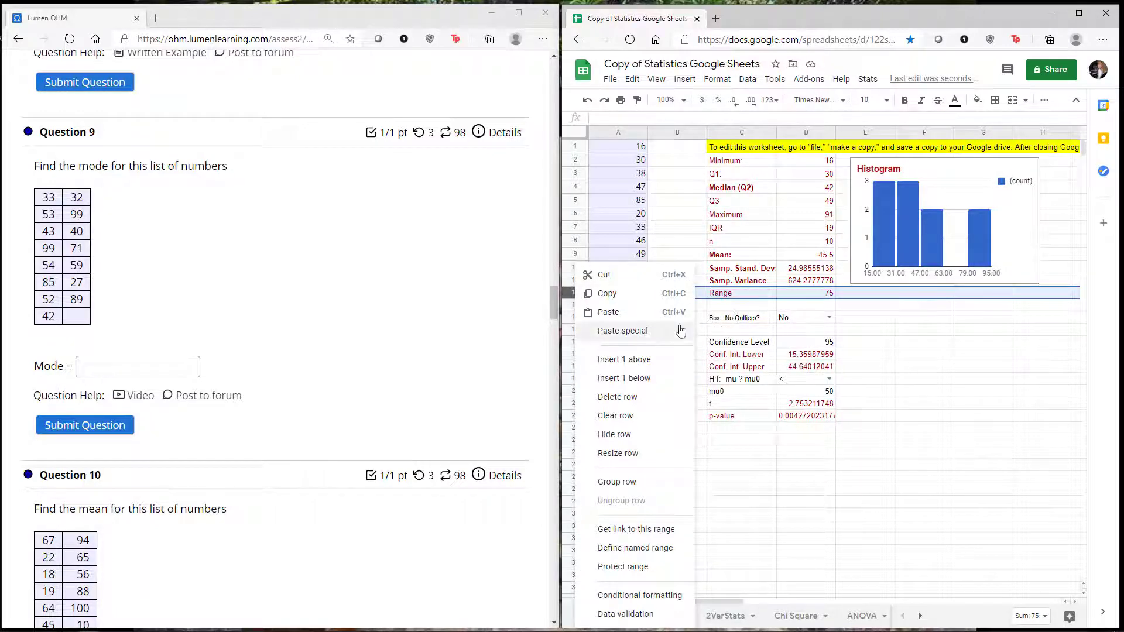
pyautogui.click(643, 383)
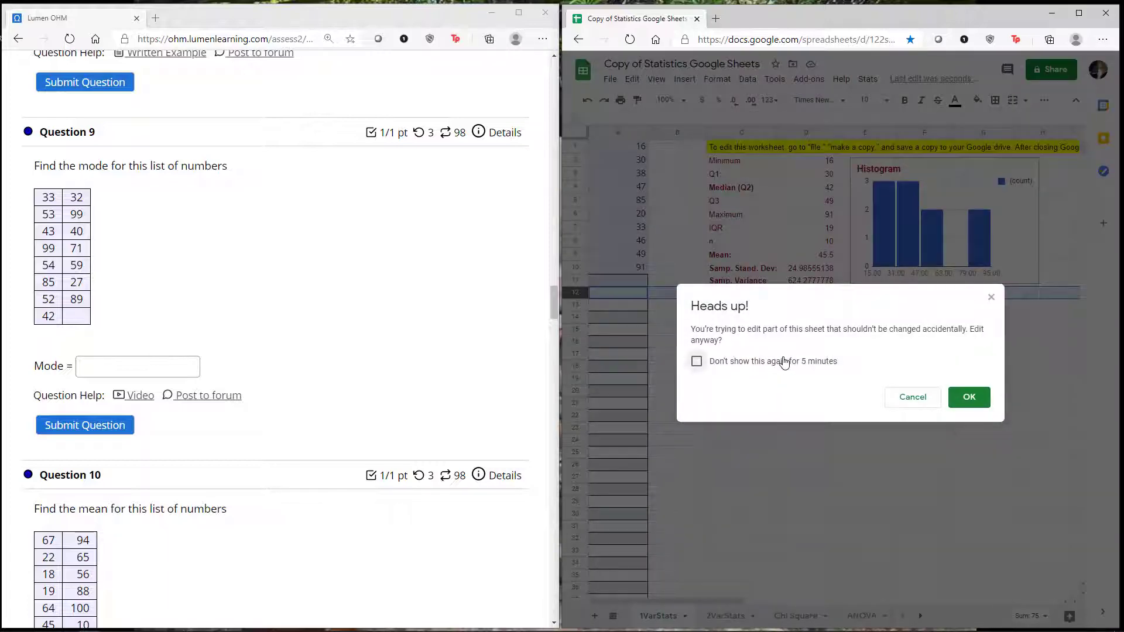
pyautogui.click(790, 364)
pyautogui.click(950, 396)
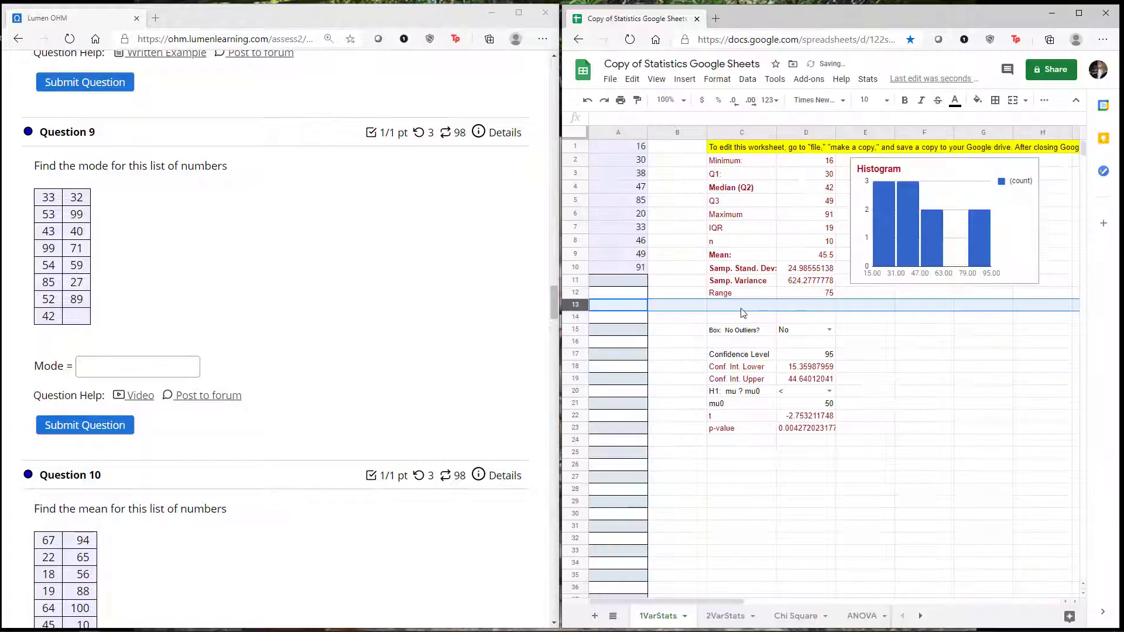
pyautogui.click(741, 307)
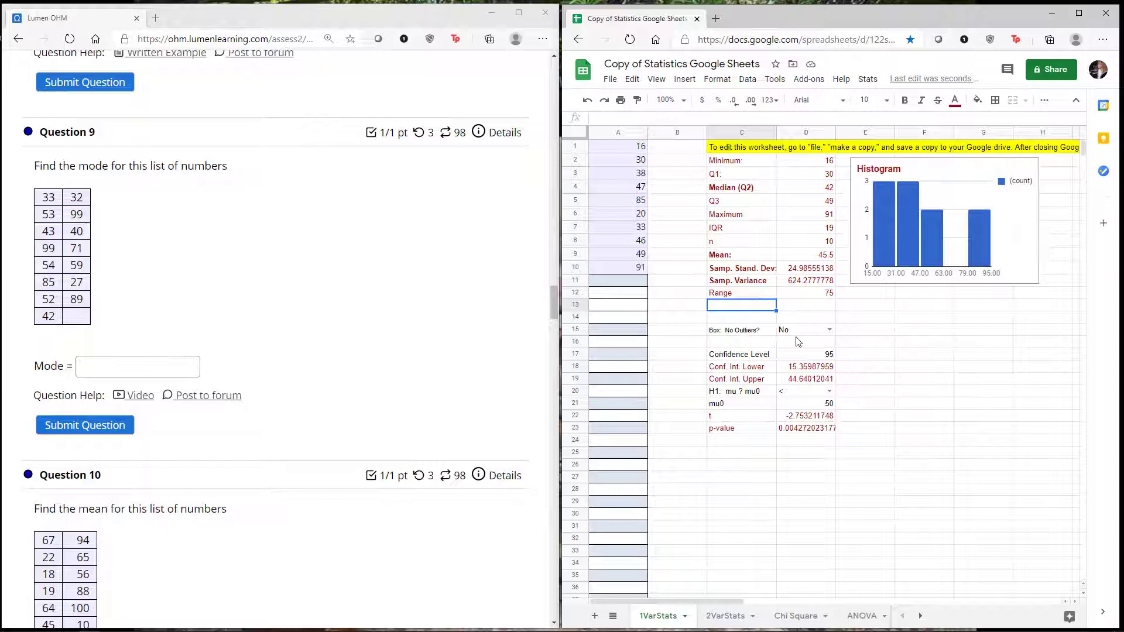
# Label C13 'Mode:' in bold and start a MODE formula in D13 over column A
pyautogui.hotkey('ctrl', 'b')
pyautogui.write('Mode:')
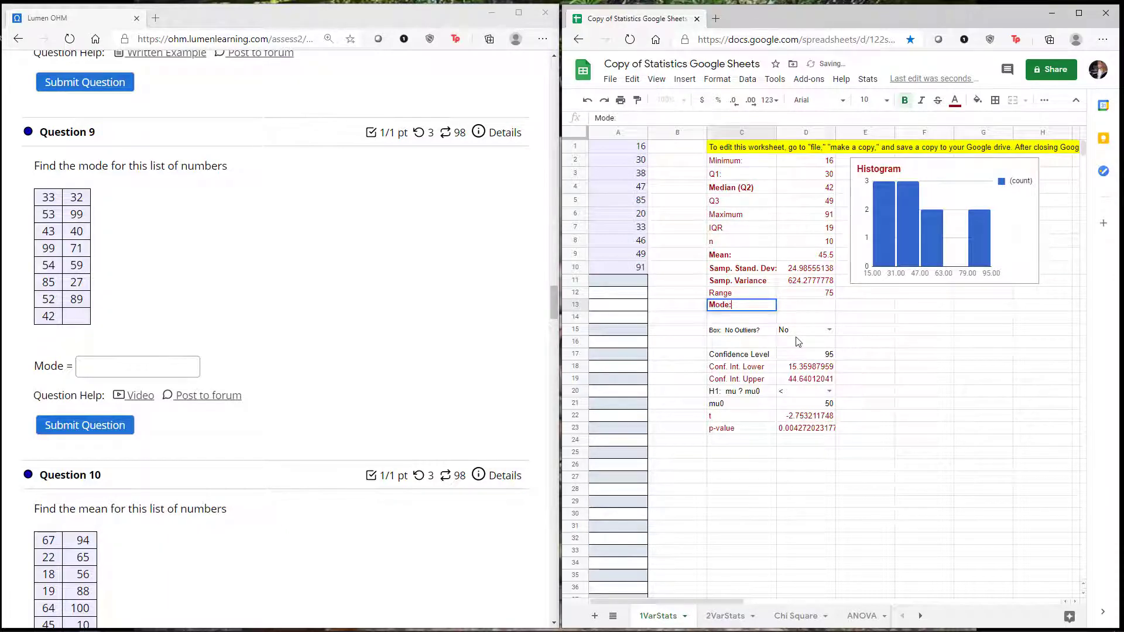
pyautogui.press('Tab')
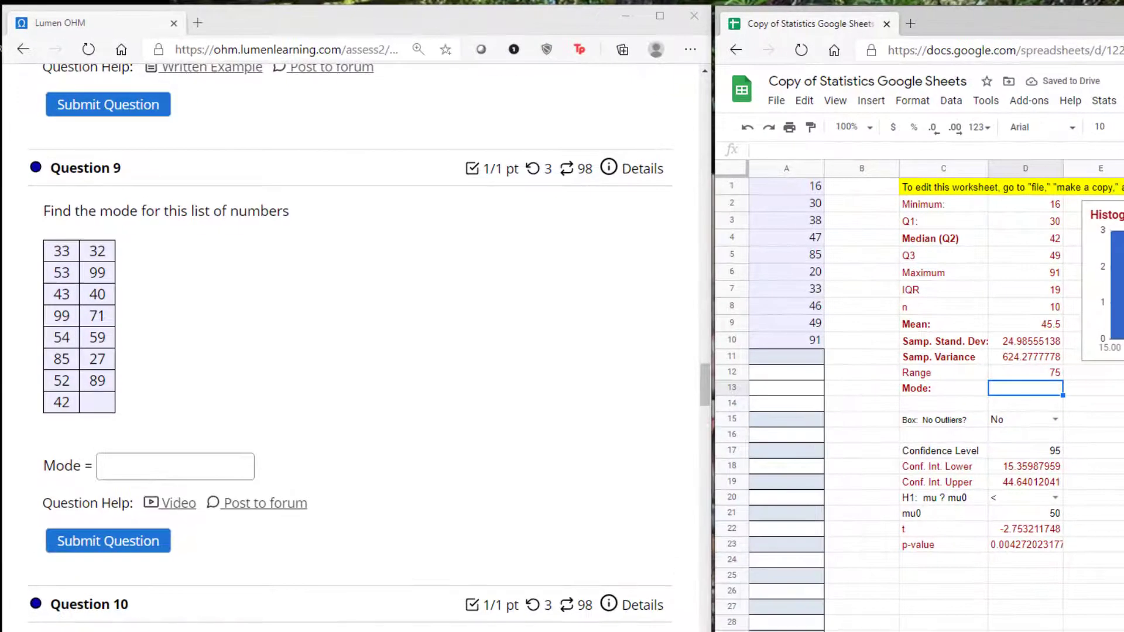
pyautogui.write('=MOD')
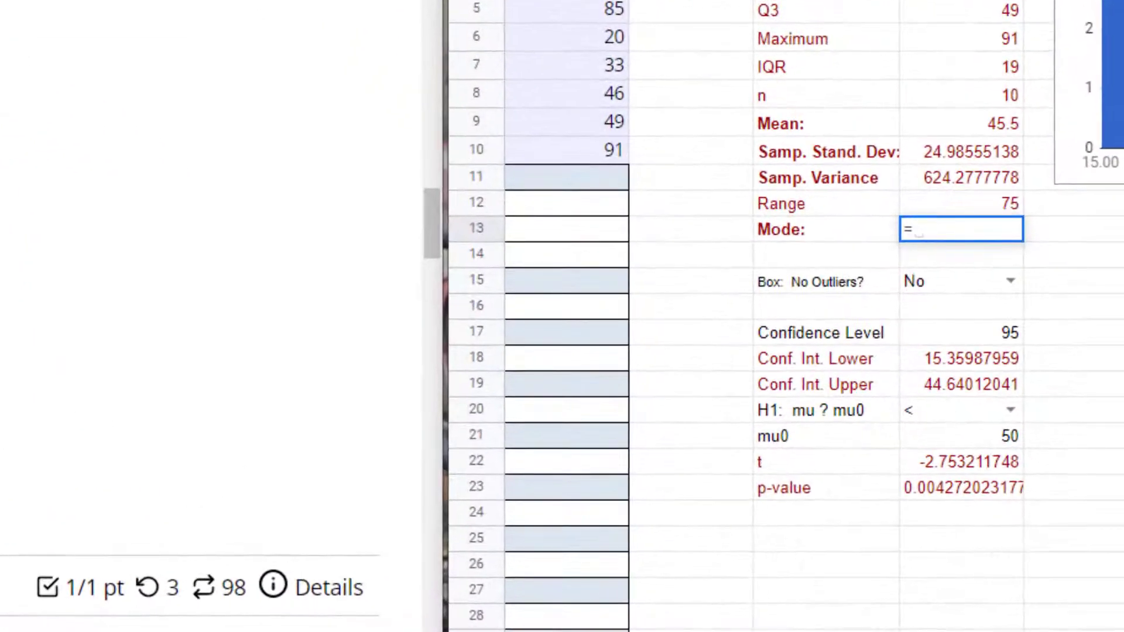
pyautogui.write('E(')
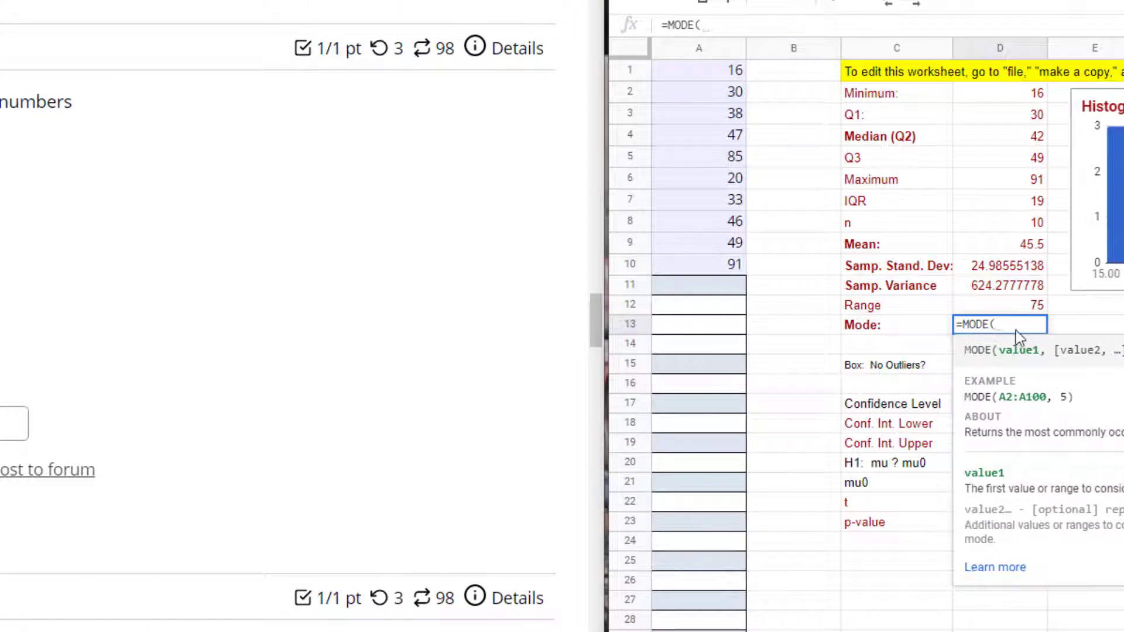
pyautogui.click(710, 48)
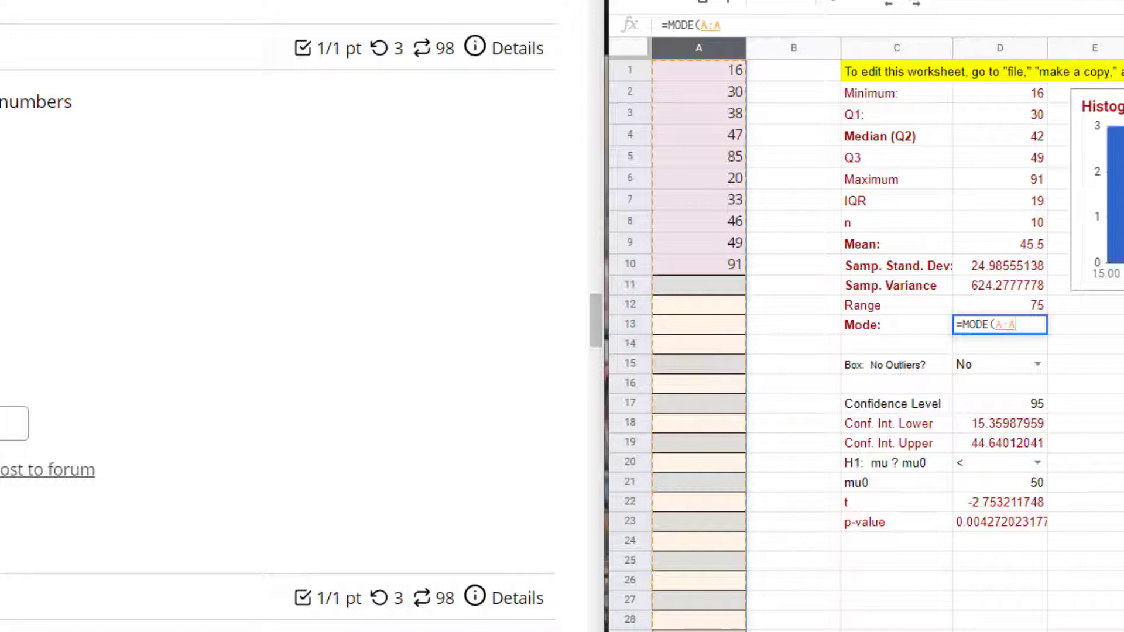
# Complete =MODE(A:A) in D13, then change cell A2 from 30 to 16 so Mode shows 16
pyautogui.write(')')
pyautogui.press('Return')
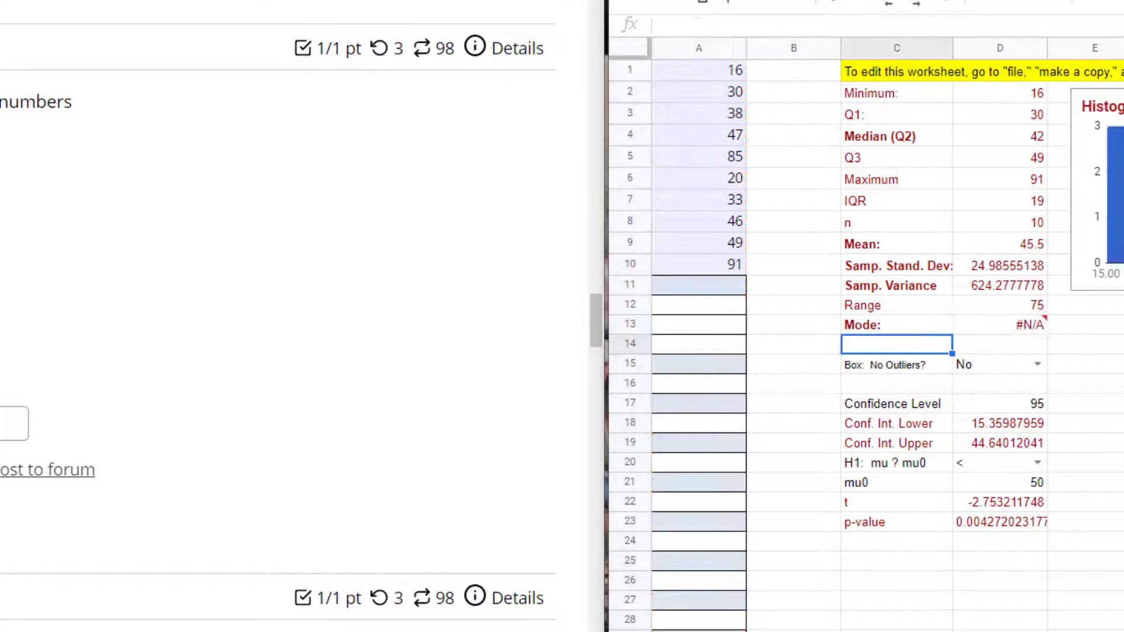
pyautogui.moveTo(1021, 328)
pyautogui.click(718, 91)
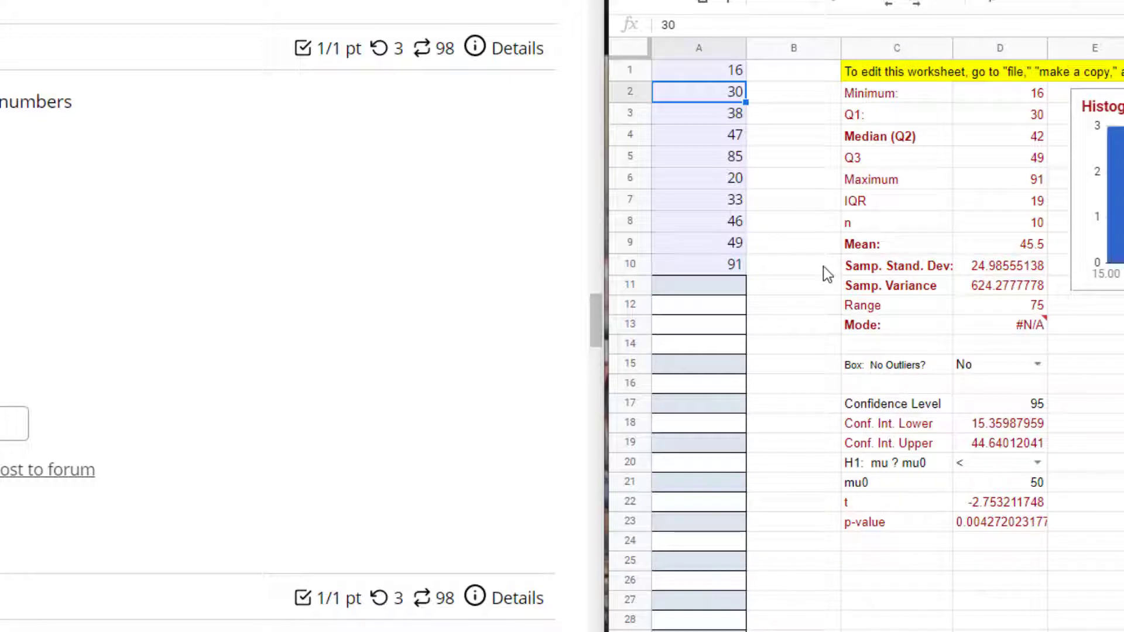
pyautogui.write('16')
pyautogui.press('Return')
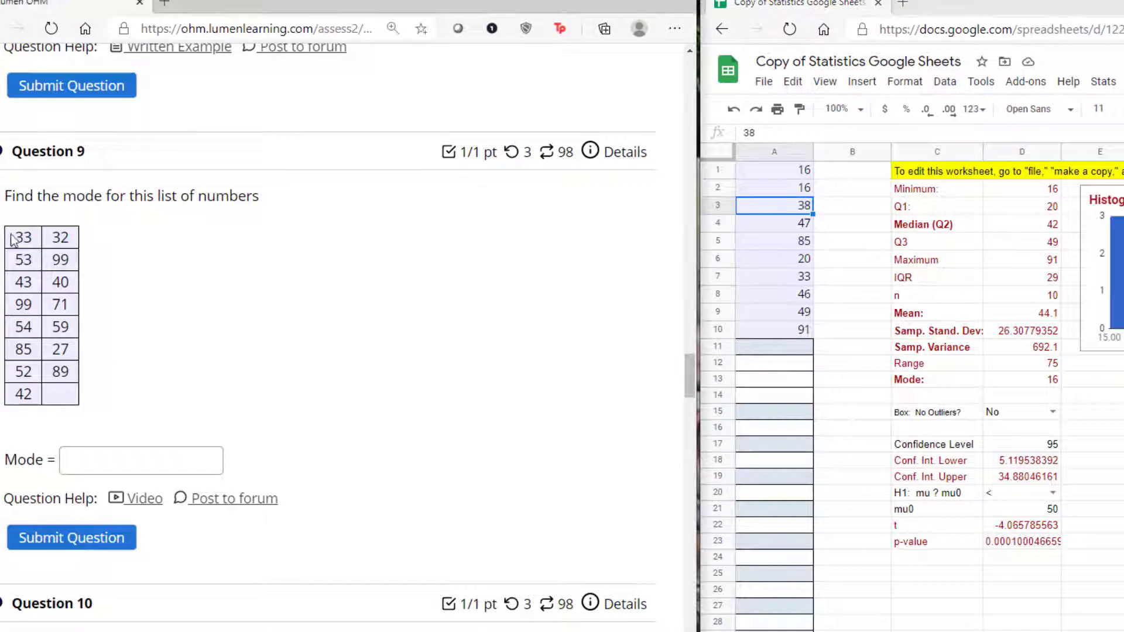
# Paste Question 9's number table from Lumen OHM into the sheet at A1, clearing the leftover 16 in A1
pyautogui.moveTo(11, 237); pyautogui.dragTo(76, 407)
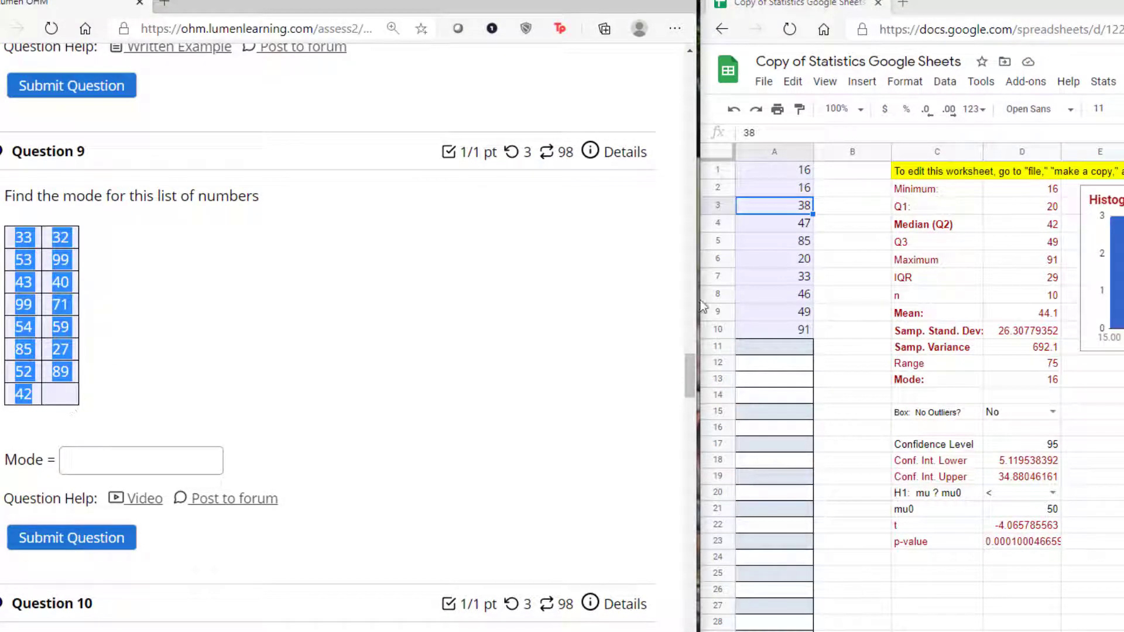
pyautogui.hotkey('ctrl', 'c')
pyautogui.click(796, 171)
pyautogui.hotkey('ctrl', 'v')
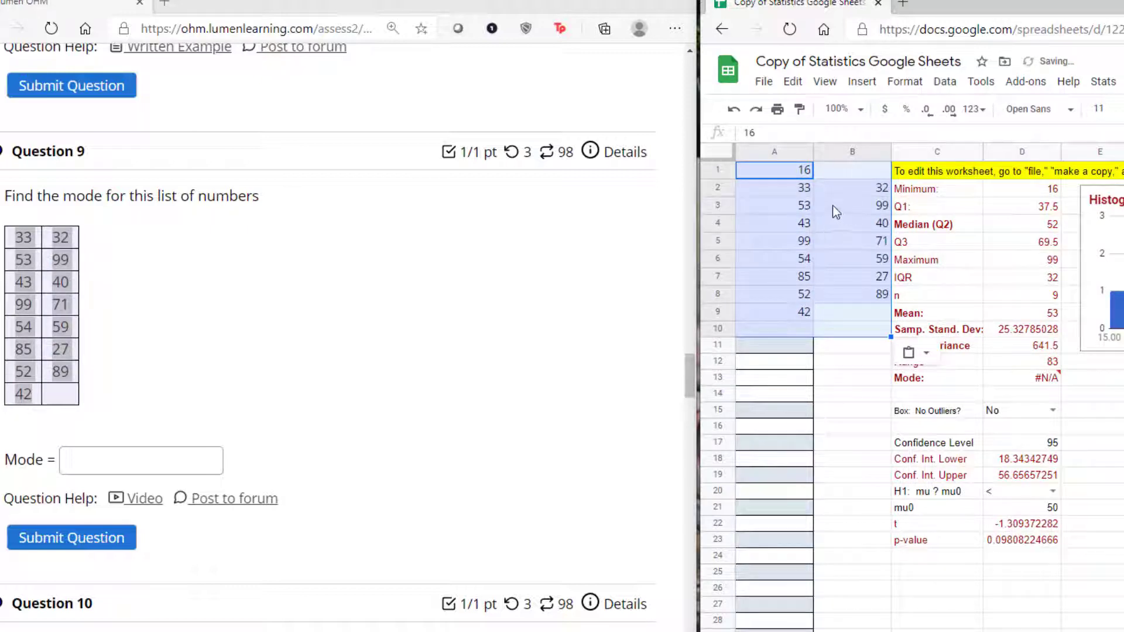
pyautogui.click(807, 171)
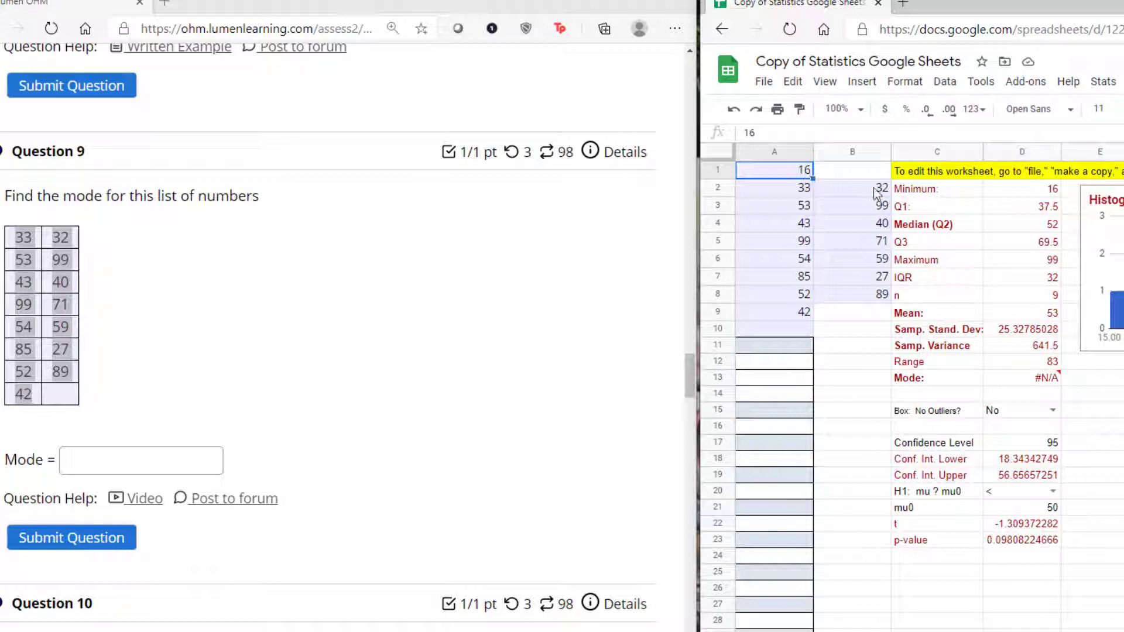
pyautogui.press('Delete')
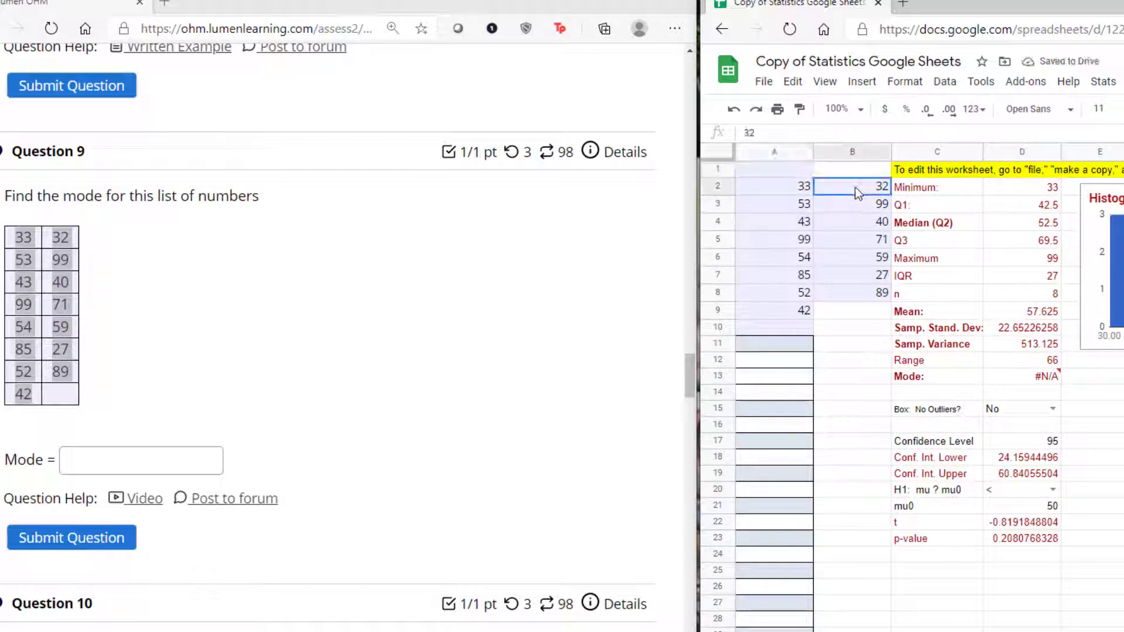
# Move the column B numbers (32 through 89) to A10 so column A holds all fifteen, giving Mode 99
pyautogui.click(854, 188)
pyautogui.moveTo(863, 184); pyautogui.dragTo(864, 292)
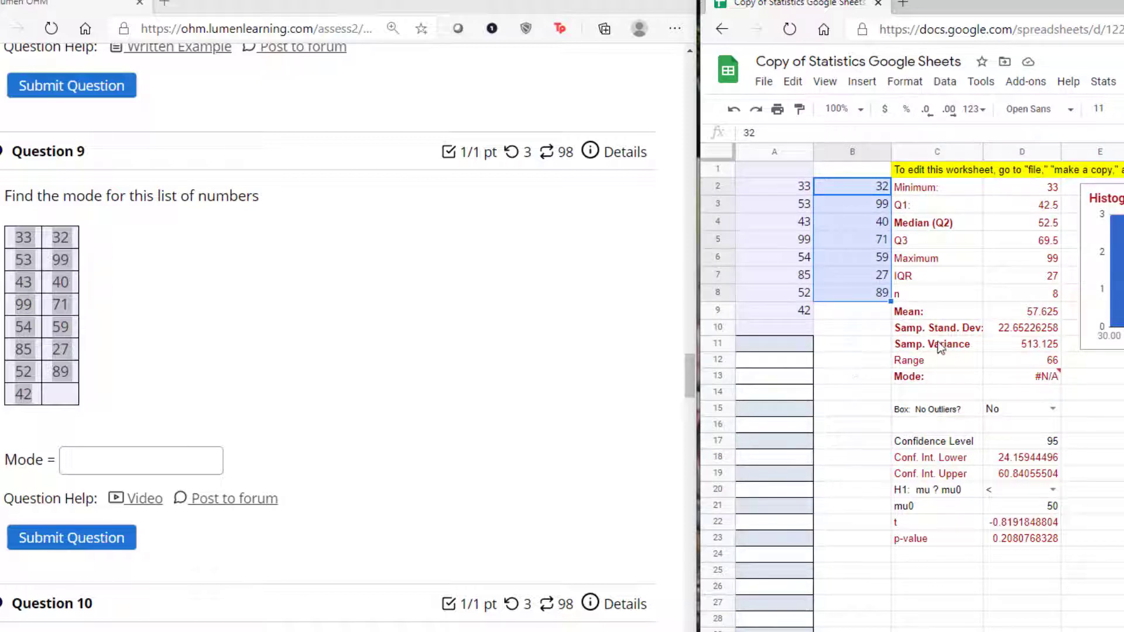
pyautogui.hotkey('ctrl', 'c')
pyautogui.click(802, 330)
pyautogui.hotkey('ctrl', 'v')
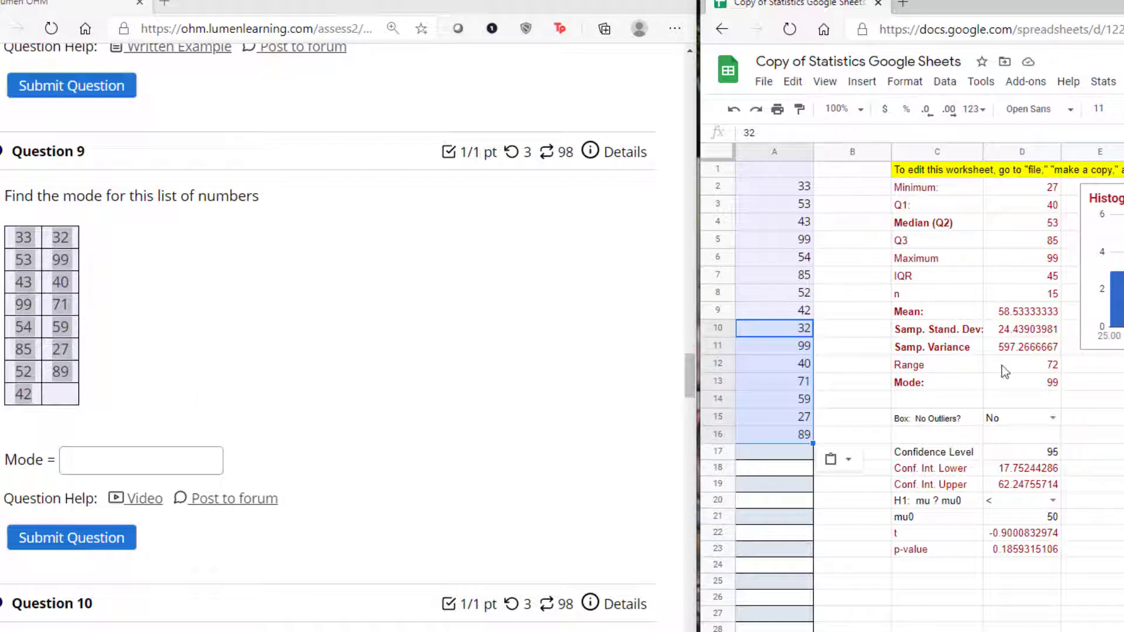
pyautogui.click(1021, 383)
# Enter 99 as Question 9's mode answer in Lumen OHM and submit it
pyautogui.click(141, 458)
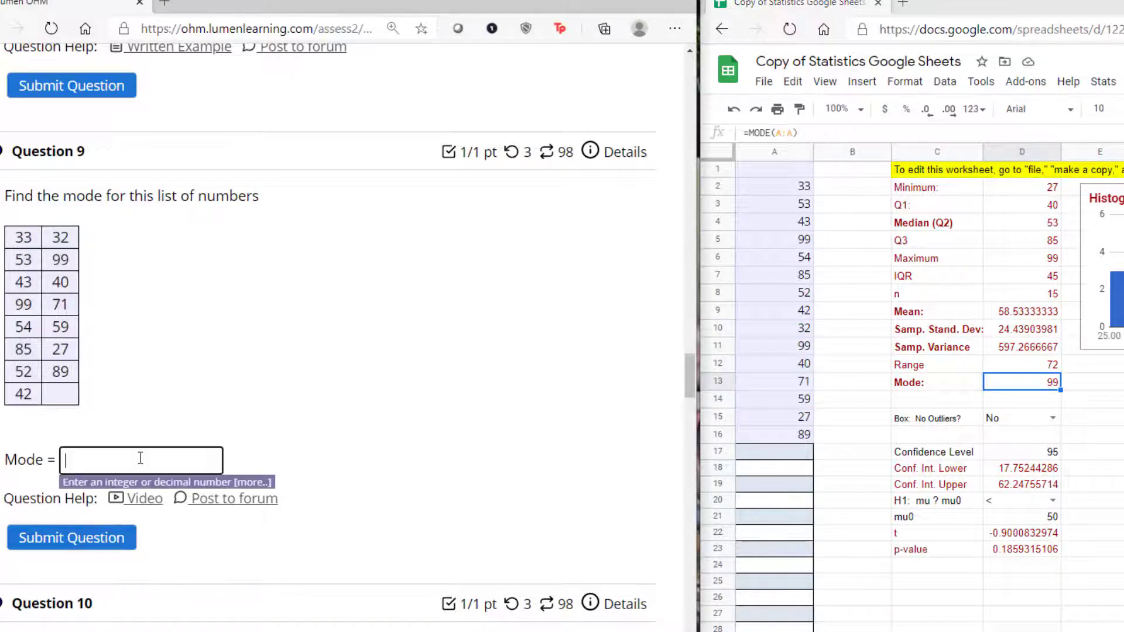
pyautogui.write('99')
pyautogui.click(73, 539)
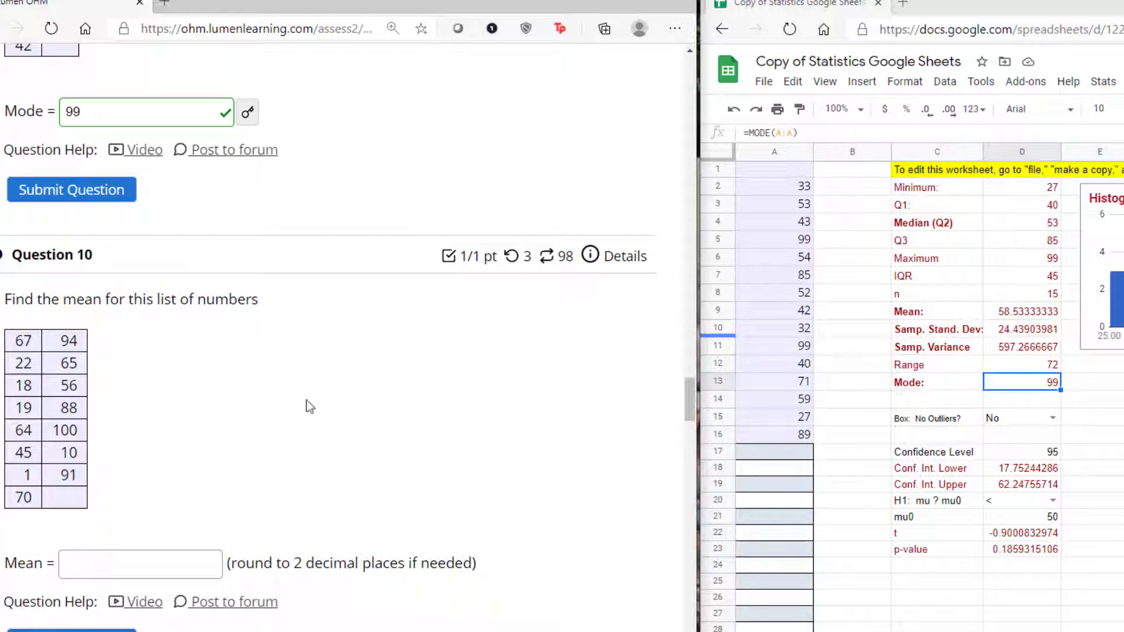
# Extend the C9 label from 'Mean:' to 'Mean: (x-bar)'
pyautogui.scroll(-15, 423, 439)
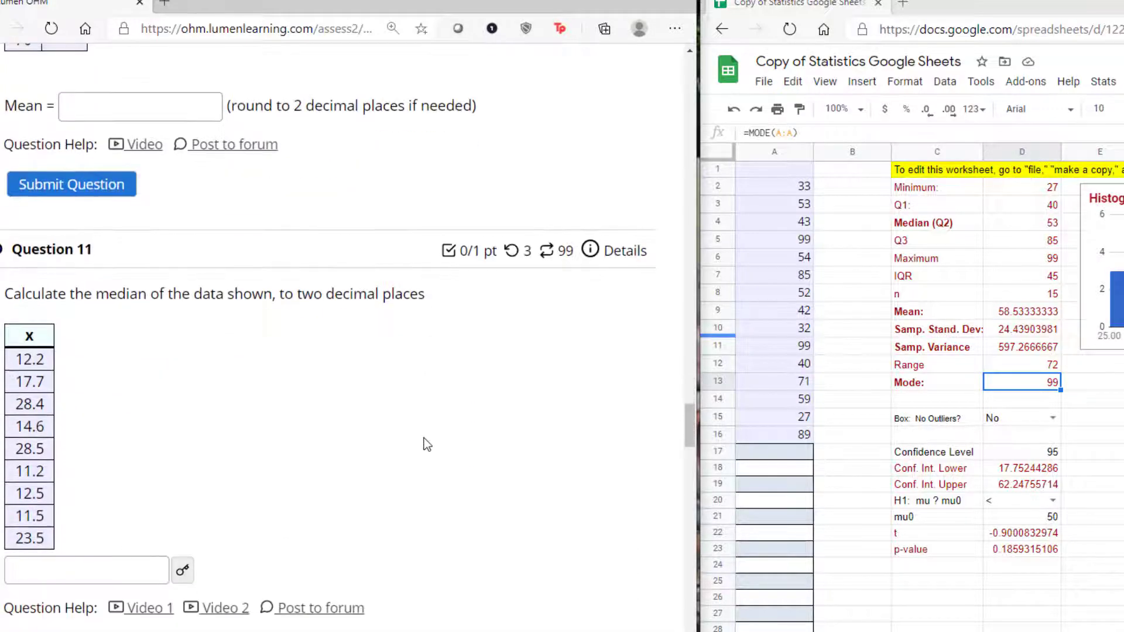
pyautogui.scroll(-4, 424, 438)
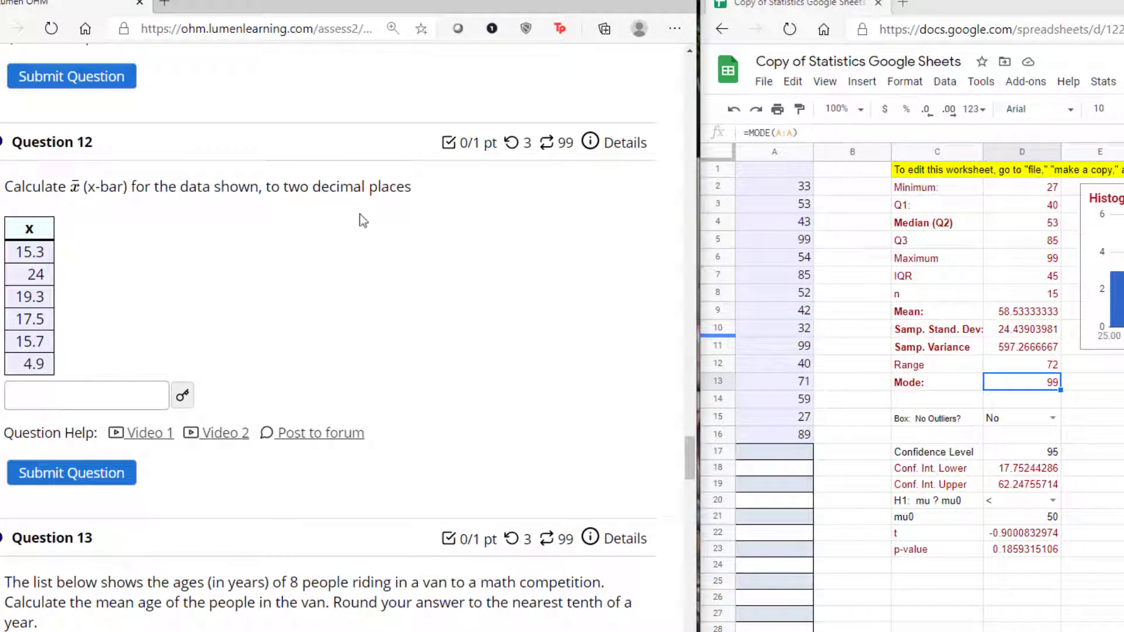
pyautogui.click(946, 310)
pyautogui.doubleClick(946, 309)
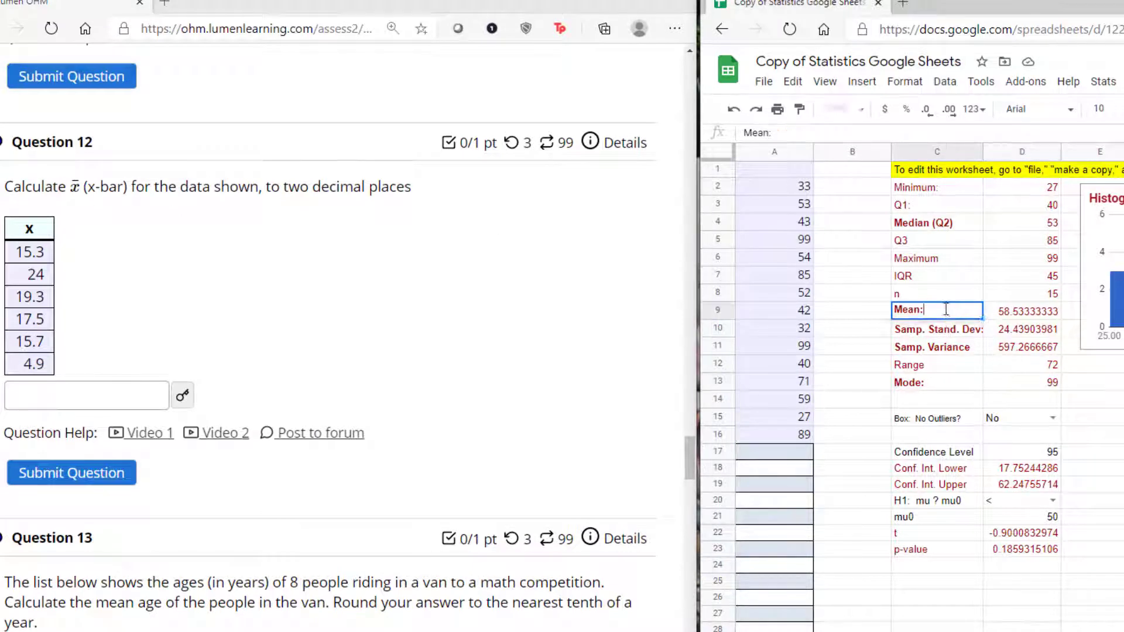
pyautogui.write('(x-bar')
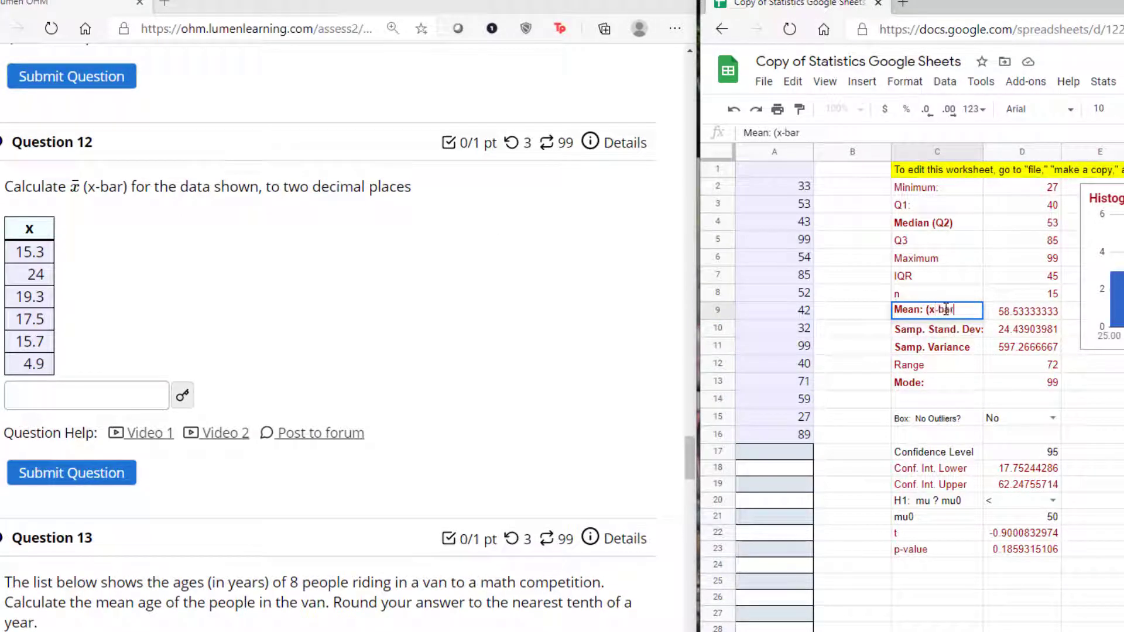
pyautogui.press('Return')
pyautogui.click(946, 309)
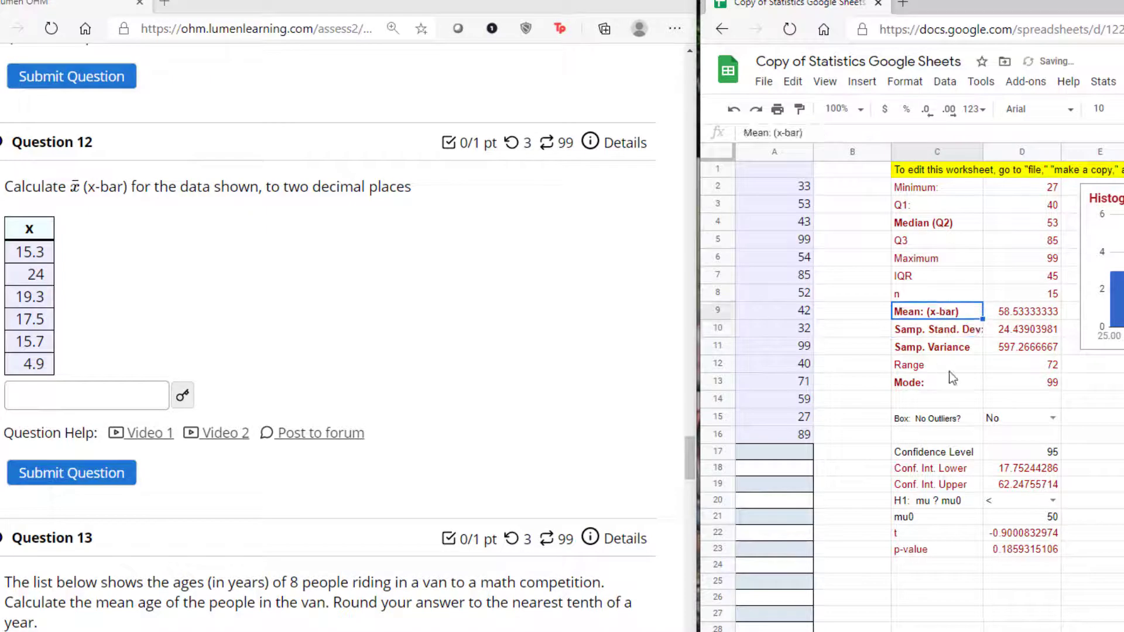
# Scroll Lumen OHM down to Question 14 and select its ten data values, 85.4 through 100.9
pyautogui.click(354, 360)
pyautogui.scroll(-6, 355, 358)
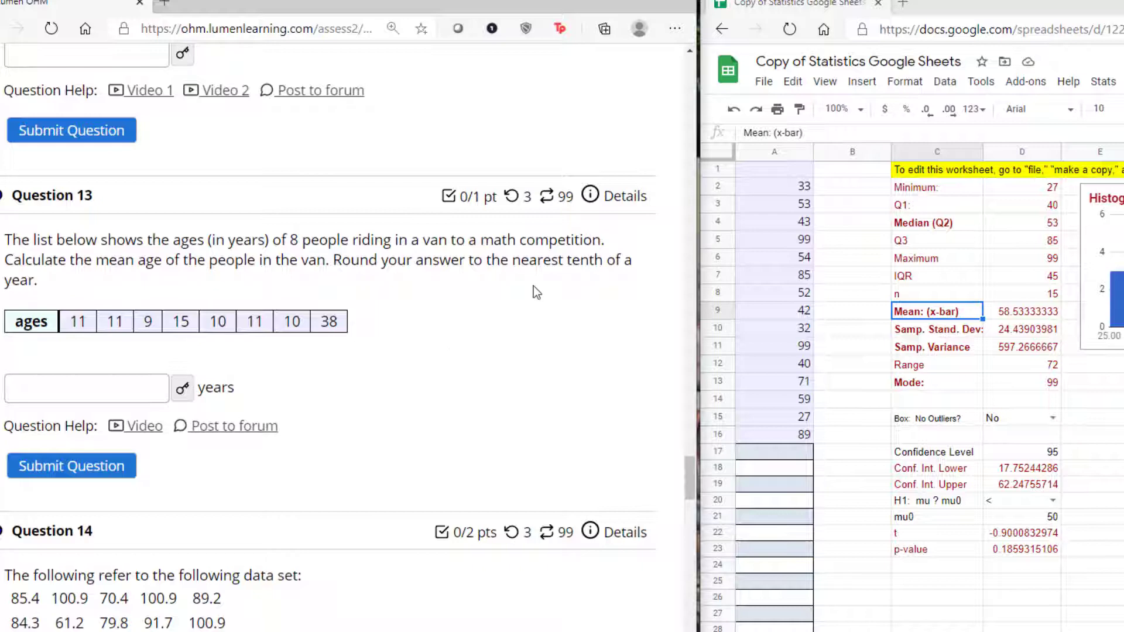
pyautogui.scroll(-5, 338, 373)
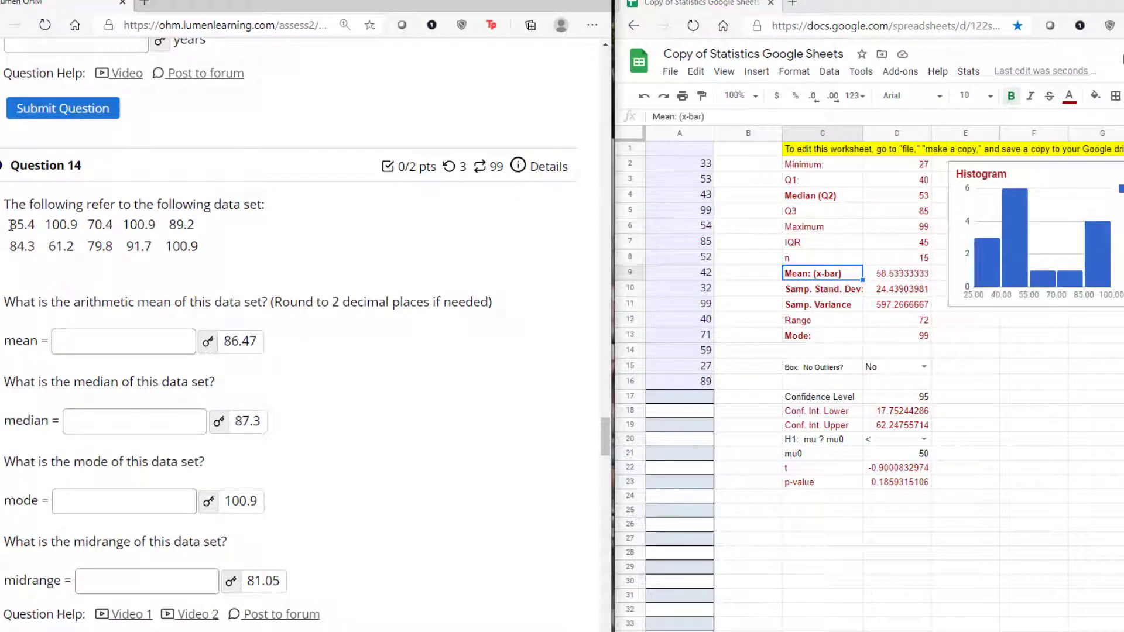
pyautogui.moveTo(10, 225); pyautogui.dragTo(232, 252)
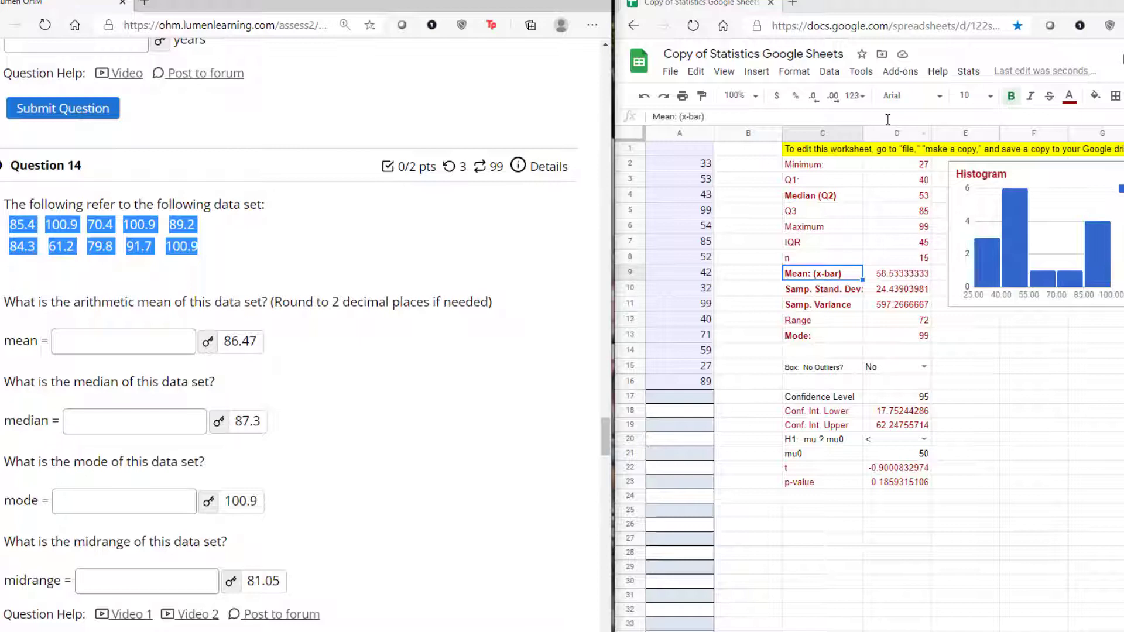
# Enter Question 14's first seven values into A1:A7: 85.4, 100.9, 70.4, 100.9, 89.2, 84.3, 61.2
pyautogui.click(681, 150)
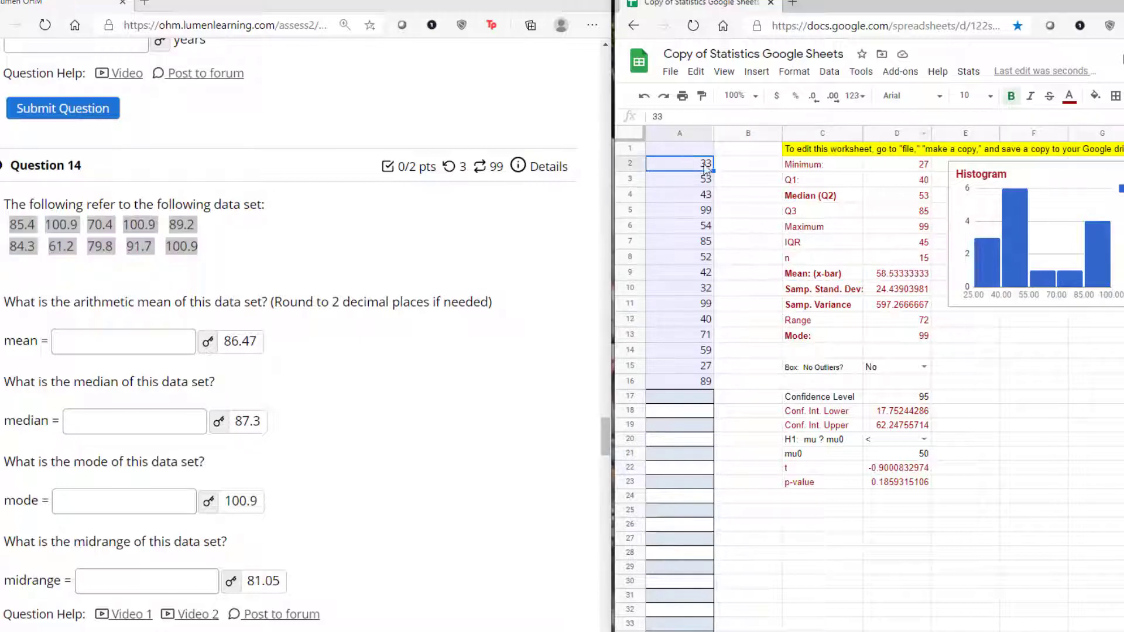
pyautogui.click(369, 245)
pyautogui.click(678, 152)
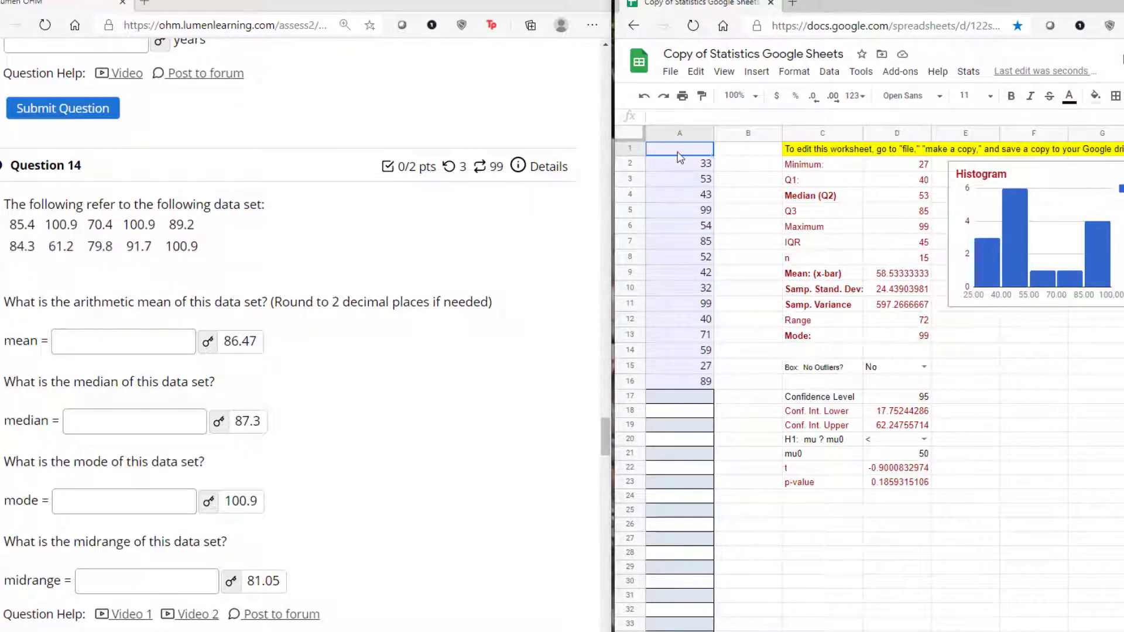
pyautogui.write('85.4')
pyautogui.press('Return')
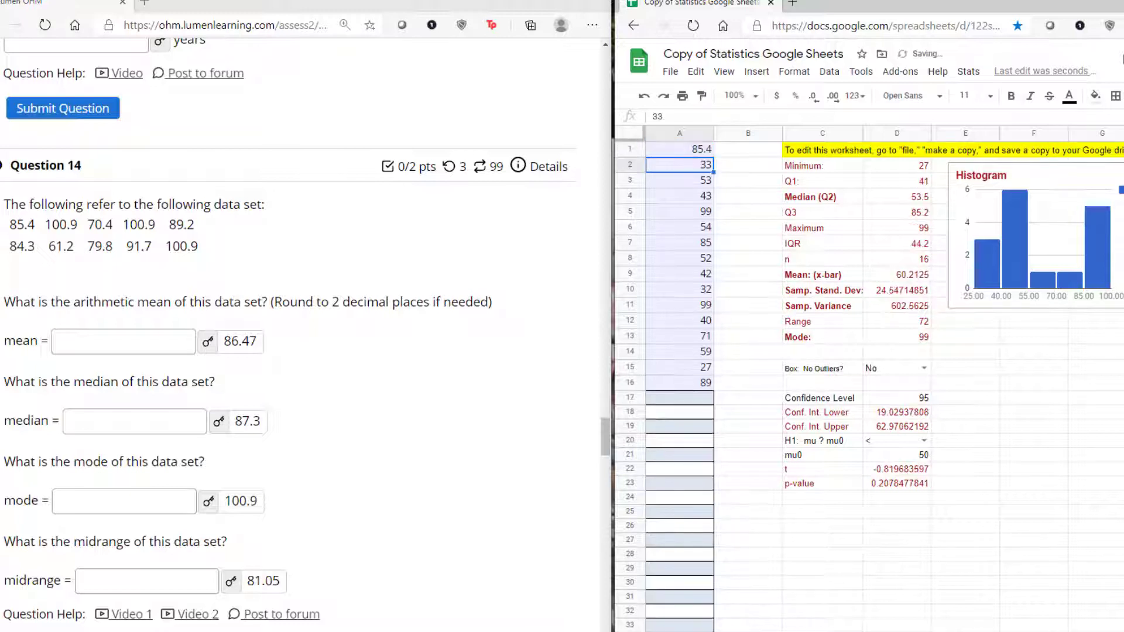
pyautogui.write('100.9')
pyautogui.press('Return')
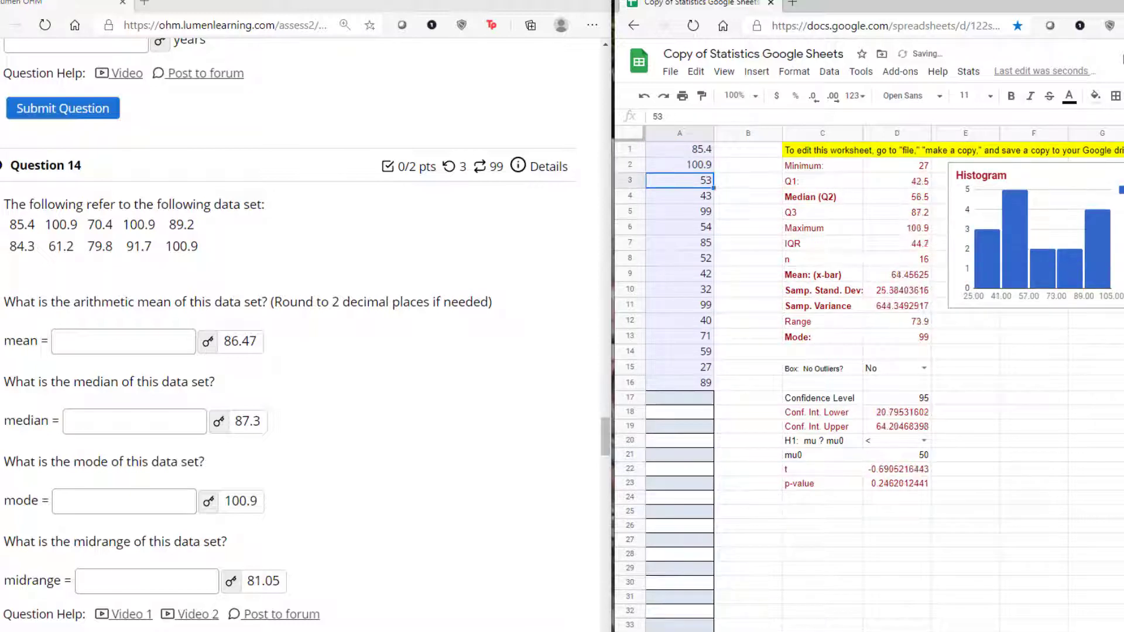
pyautogui.write('70.4')
pyautogui.press('Return')
pyautogui.write('100.9')
pyautogui.press('Return')
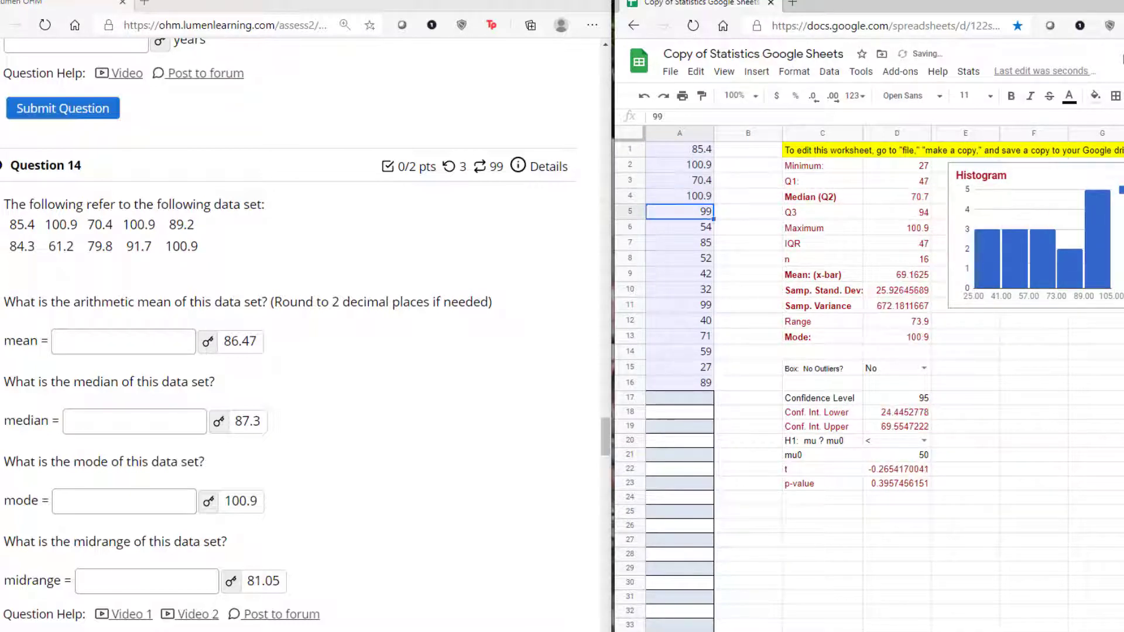
pyautogui.write('89.2')
pyautogui.press('Return')
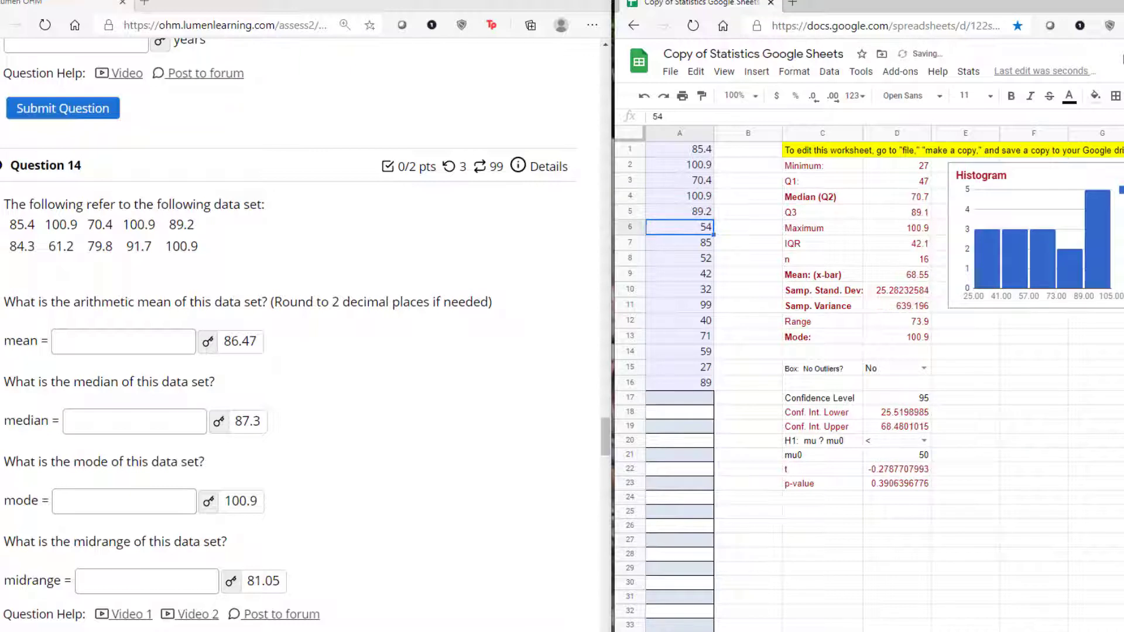
pyautogui.write('84.3')
pyautogui.press('Return')
pyautogui.write('61.2')
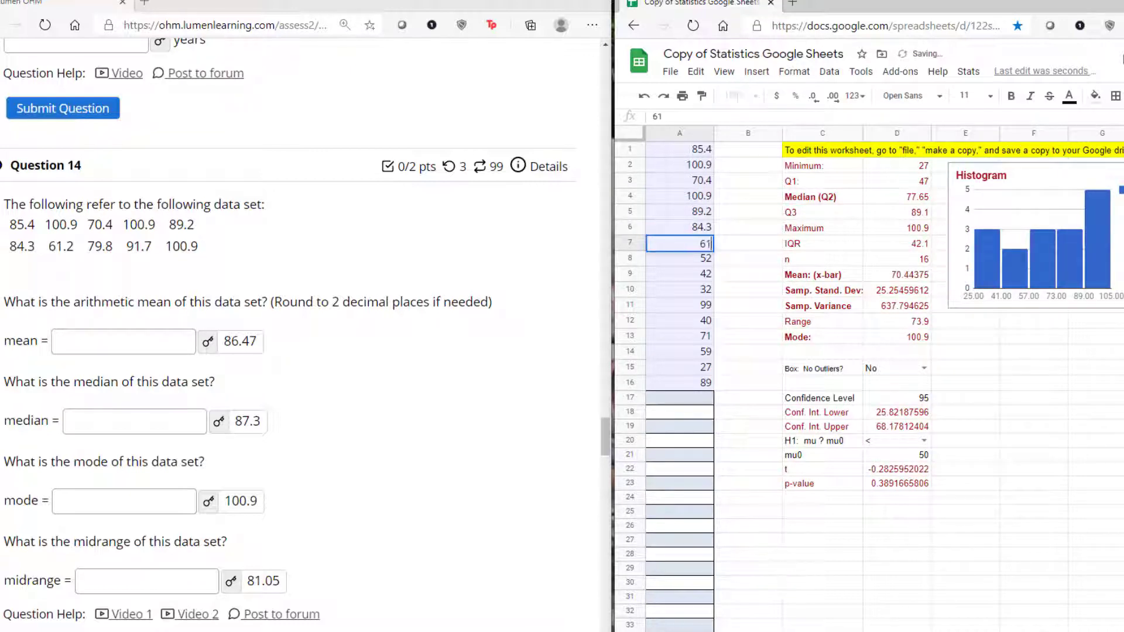
pyautogui.press('Up')
# Enter 79.8, 91.7 and 100.9 into A8:A10 and clear the leftover old values in A11:A16
pyautogui.click(679, 258)
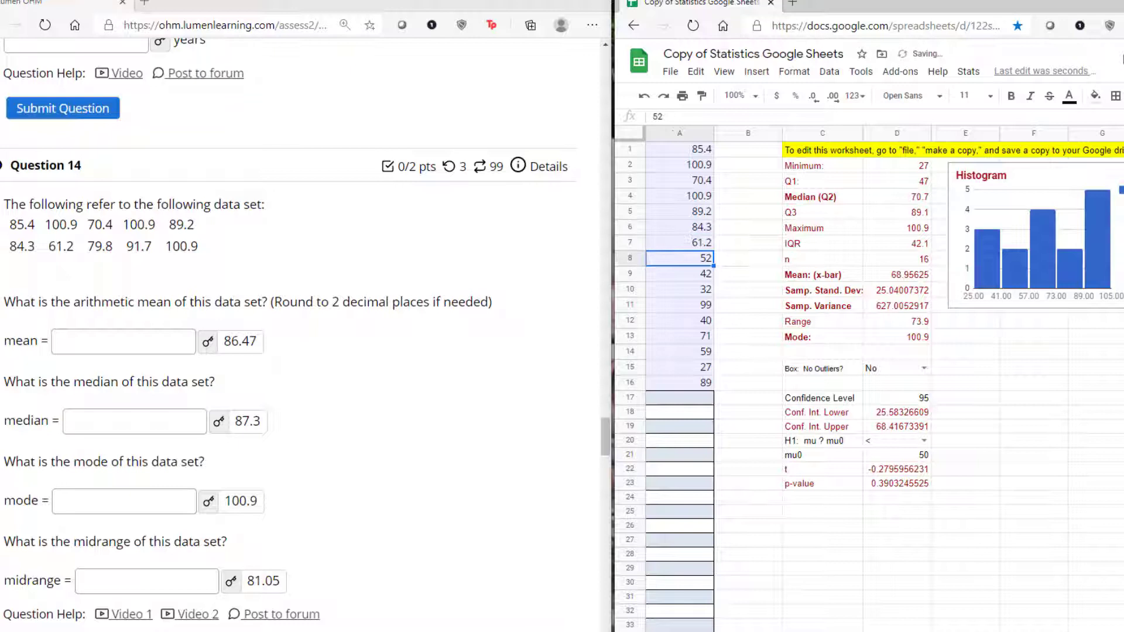
pyautogui.write('79.8')
pyautogui.press('Return')
pyautogui.write('91.')
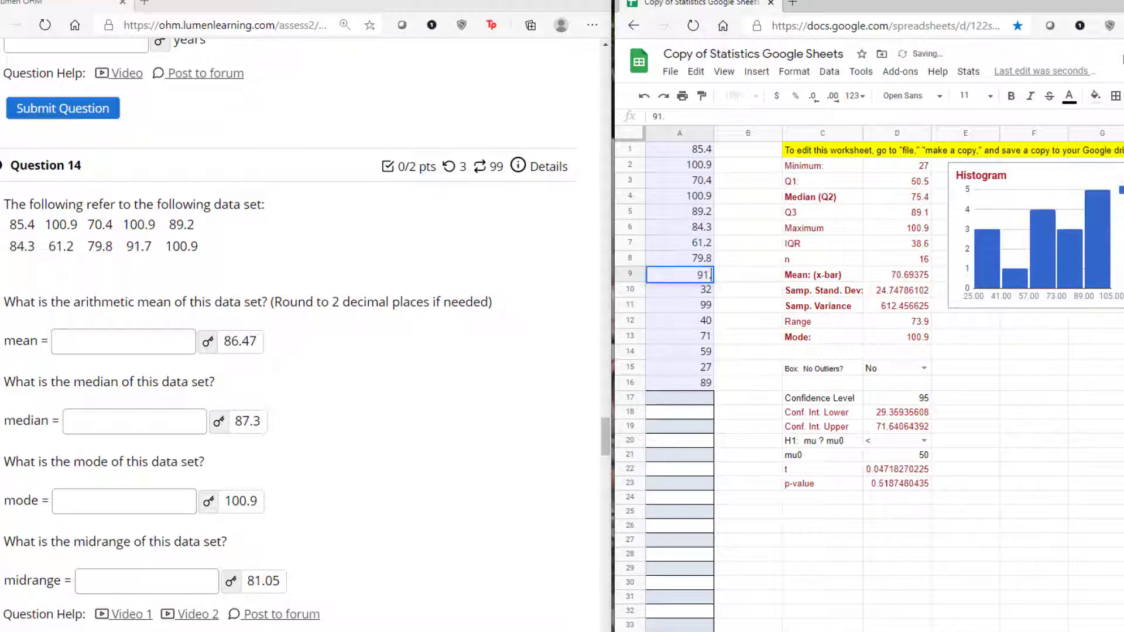
pyautogui.write('7')
pyautogui.press('Return')
pyautogui.write('100')
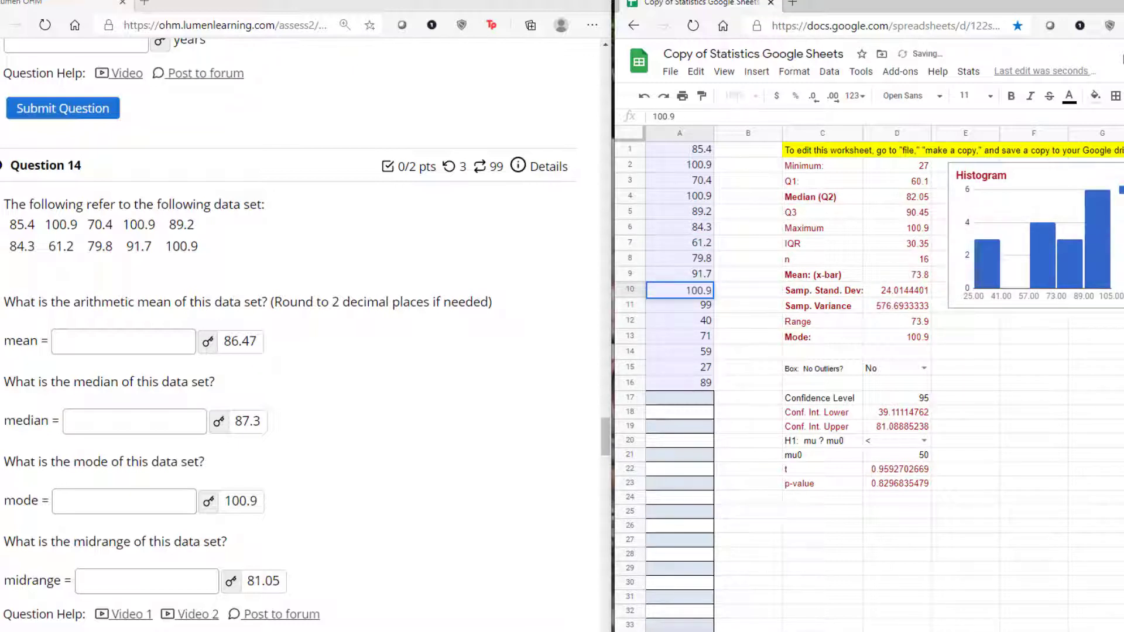
pyautogui.write('.9')
pyautogui.press('Return')
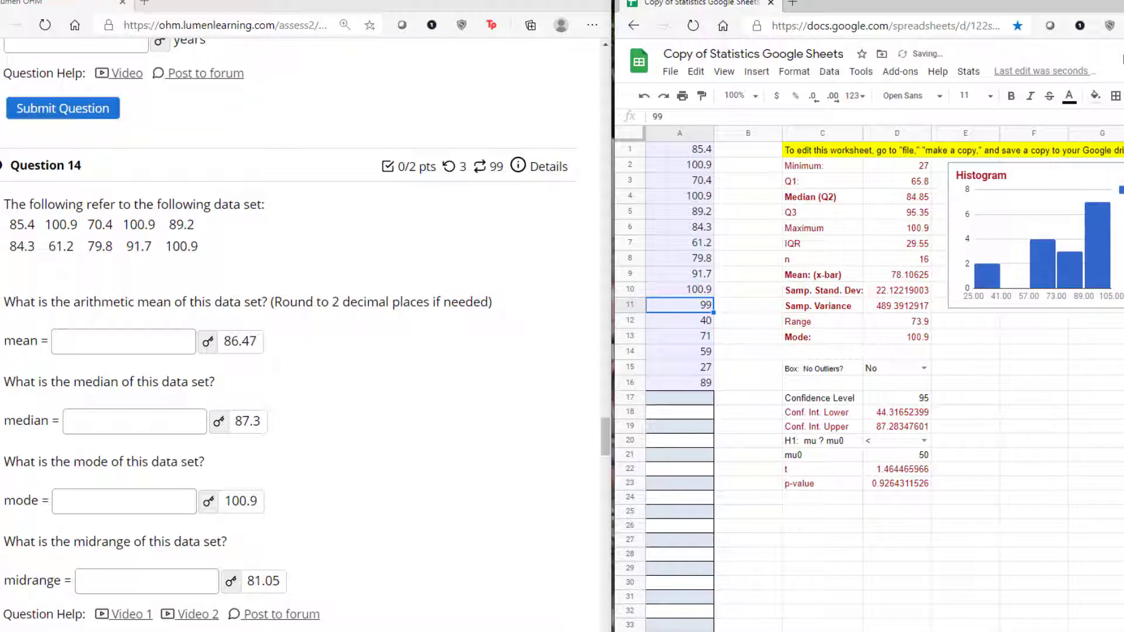
pyautogui.moveTo(665, 310); pyautogui.dragTo(666, 382)
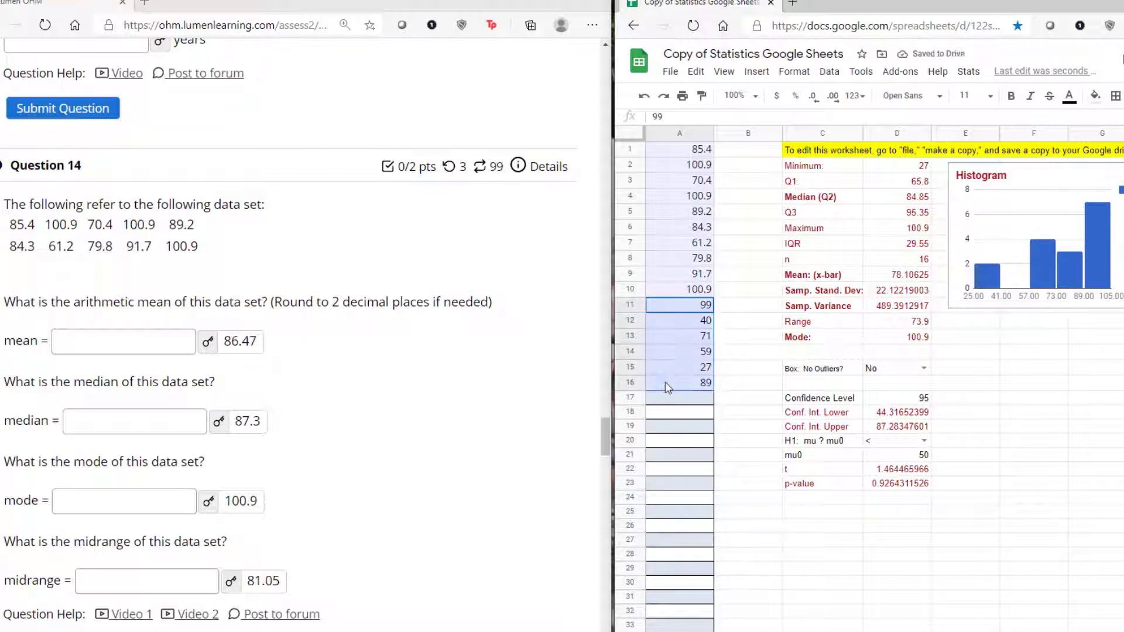
pyautogui.press('Delete')
pyautogui.click(748, 306)
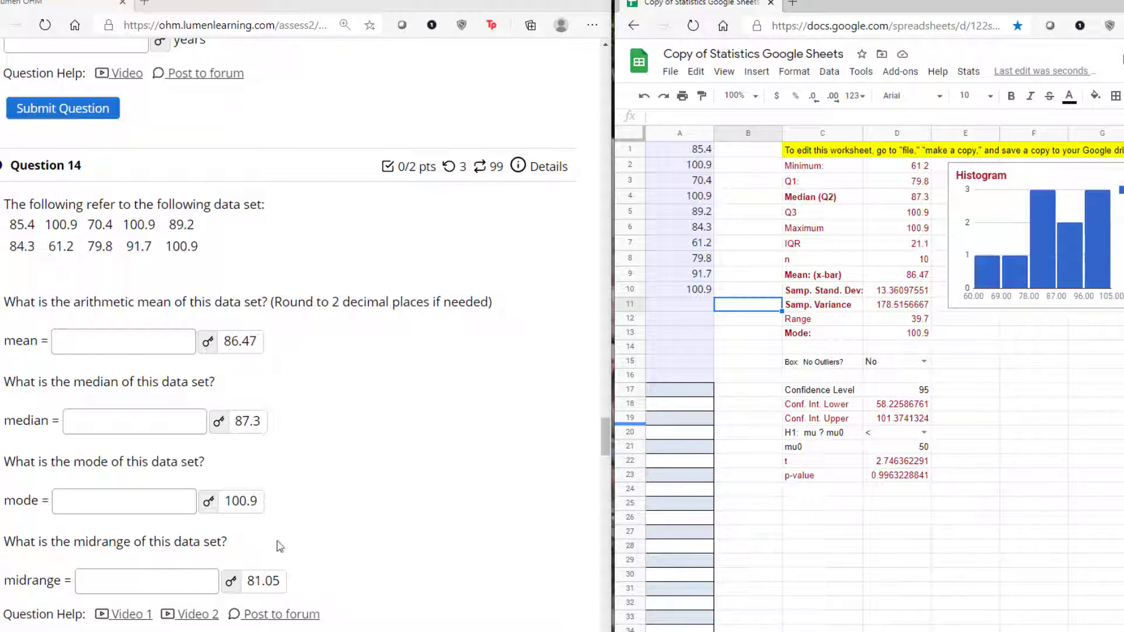
# Add a 'Midrange:' label in C14 and =(D6+D2)/2 in D14, showing 81.05
pyautogui.click(842, 345)
pyautogui.write('Midran')
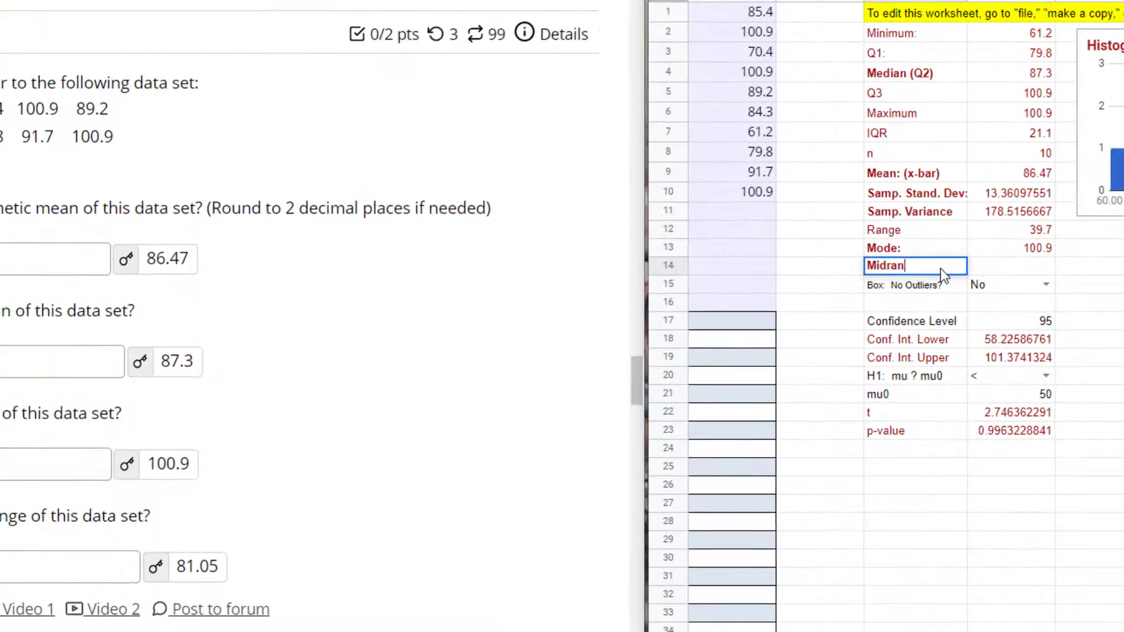
pyautogui.write('ge:')
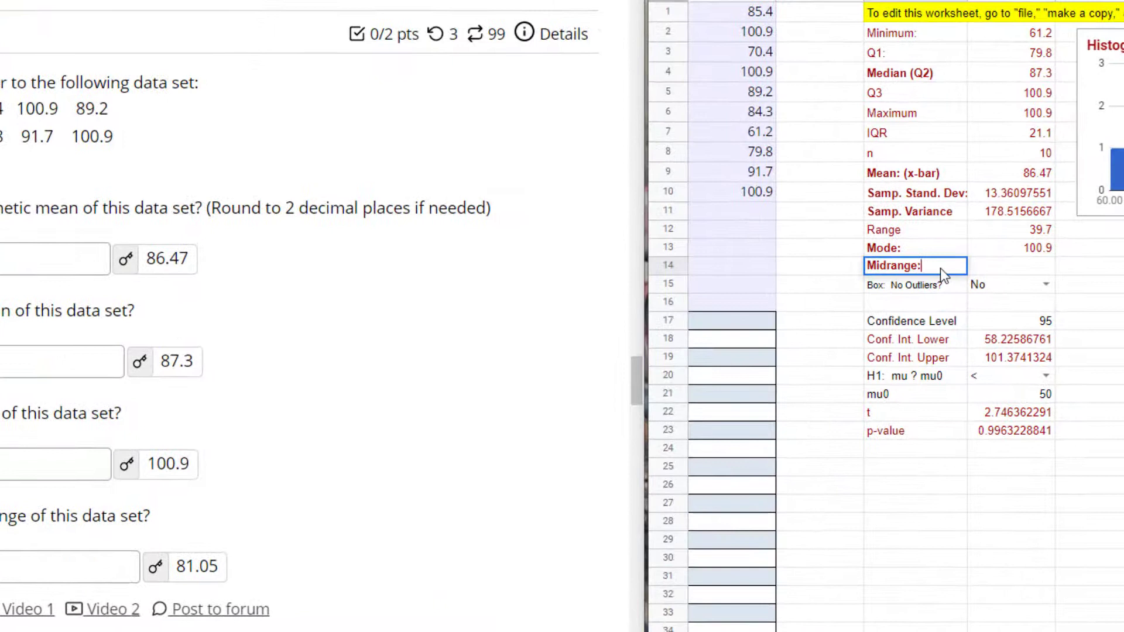
pyautogui.press('Tab')
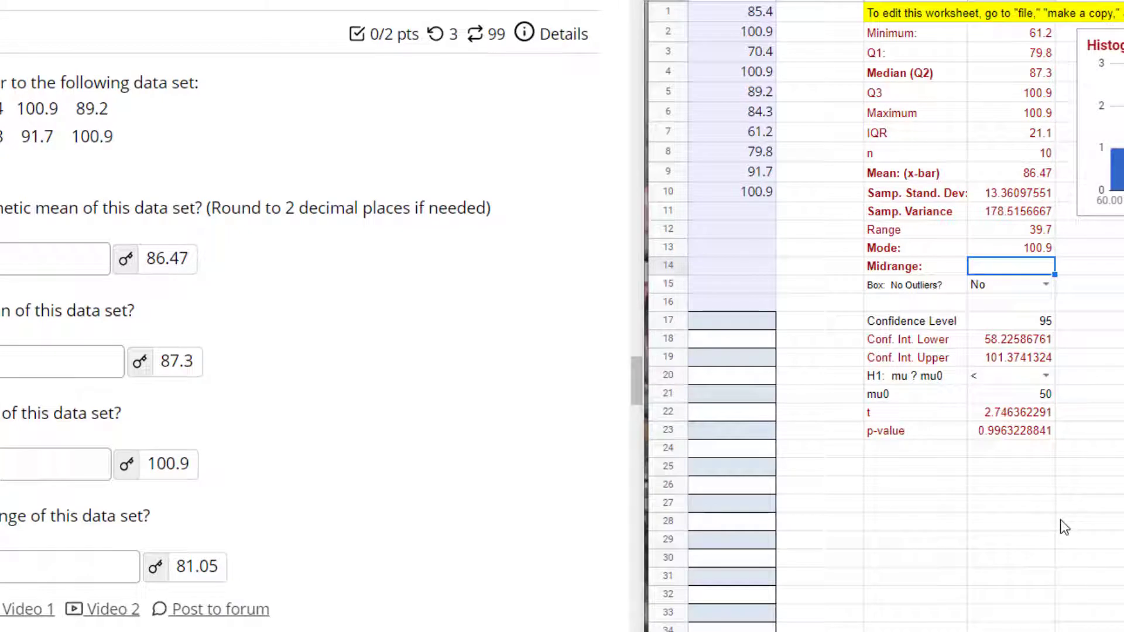
pyautogui.write('=')
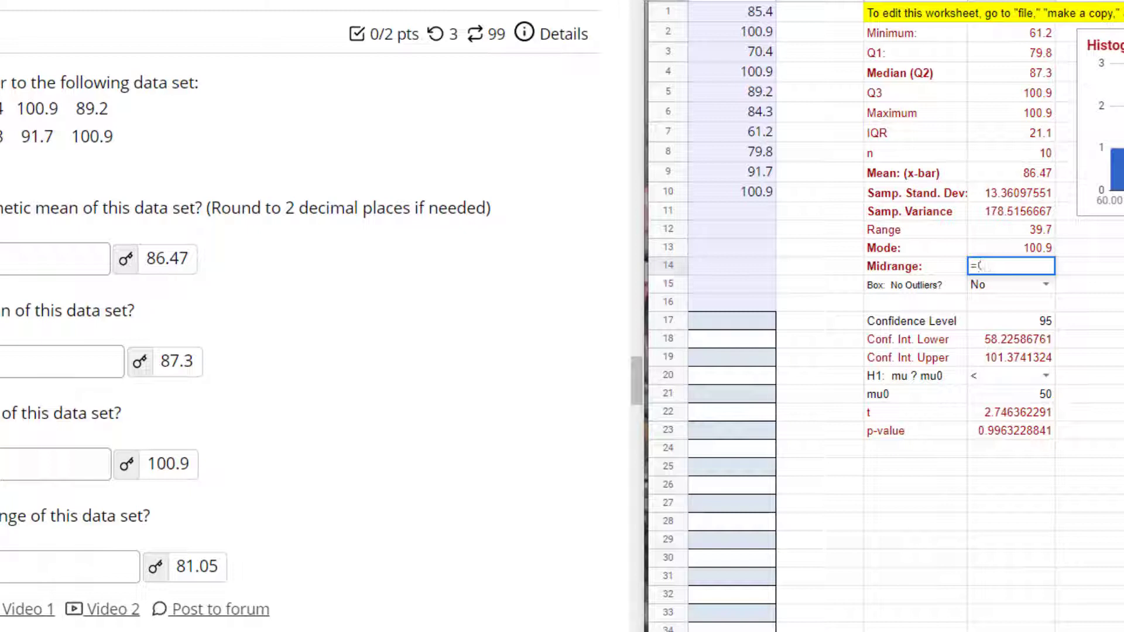
pyautogui.write('(')
pyautogui.click(1045, 115)
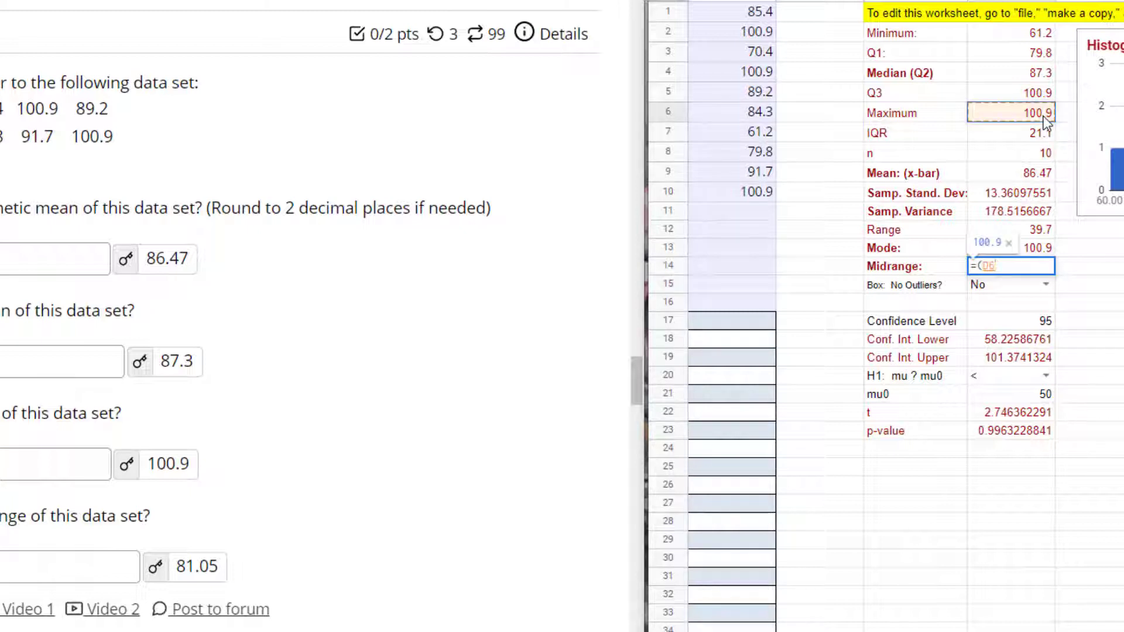
pyautogui.write('+')
pyautogui.click(1031, 35)
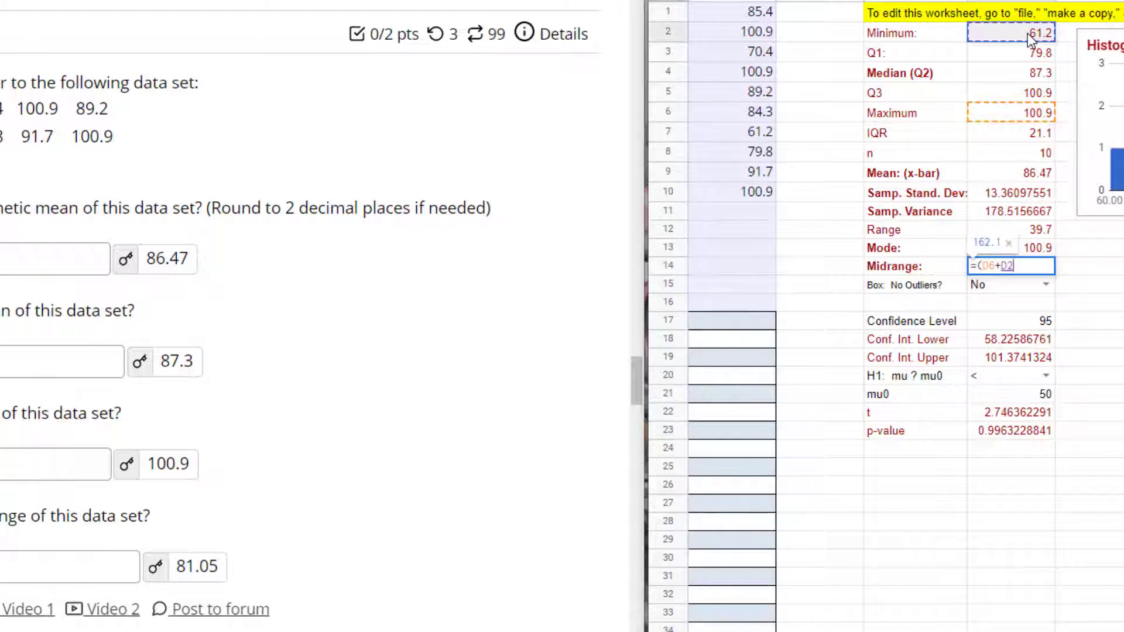
pyautogui.write(')')
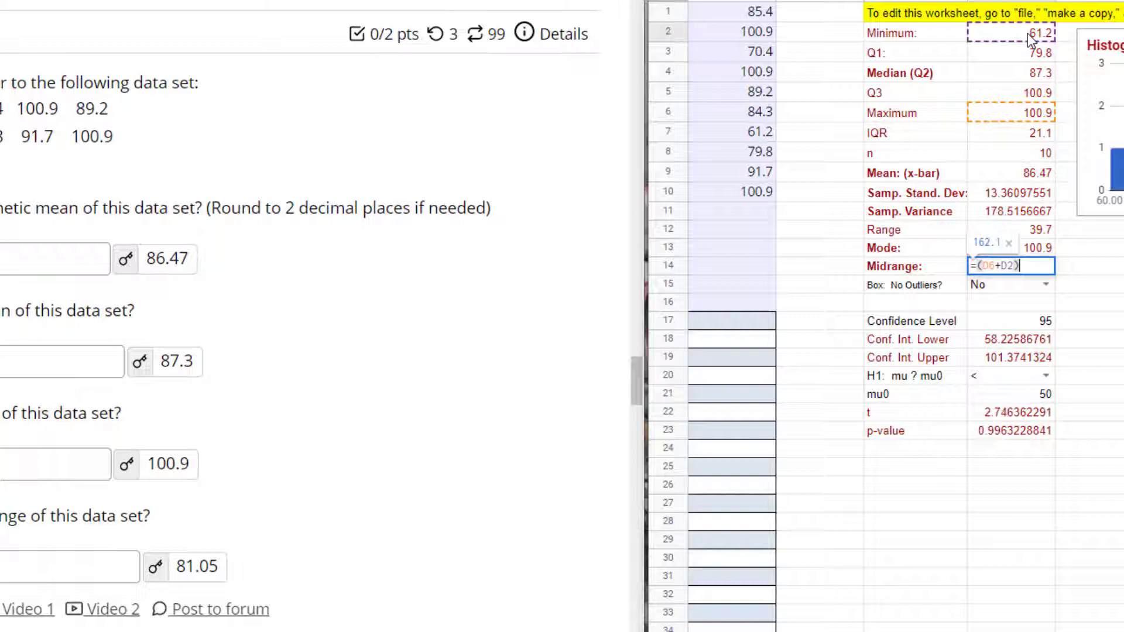
pyautogui.write('/2')
pyautogui.press('Return')
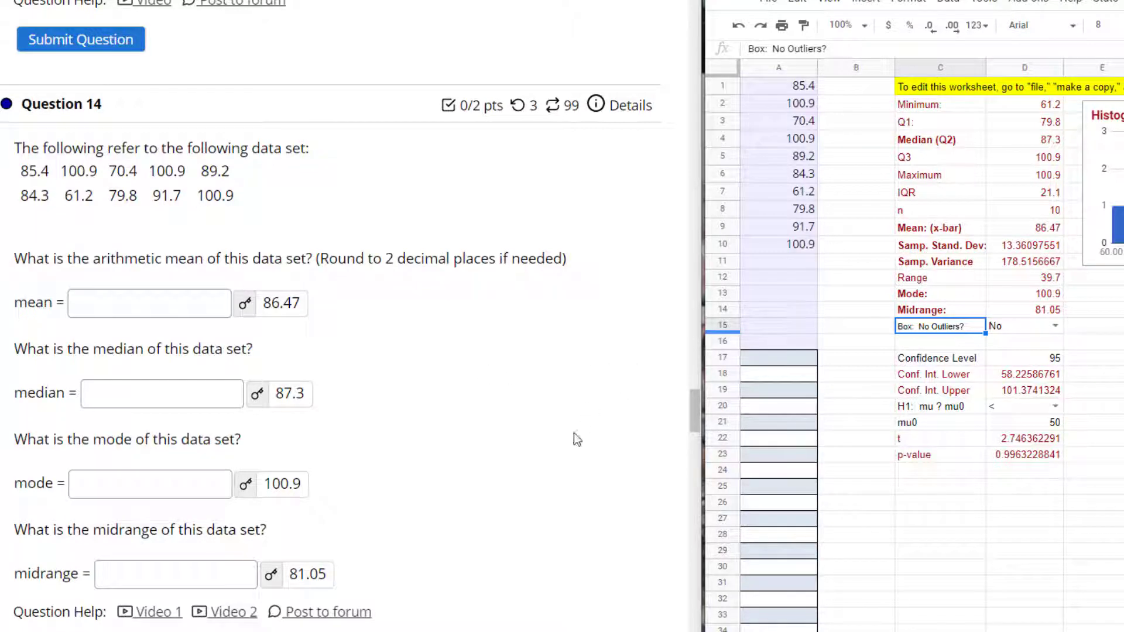
# Scroll Lumen OHM down to Question 15 and select every value in its 70-value data table
pyautogui.scroll(-1, 444, 442)
pyautogui.scroll(-8, 442, 436)
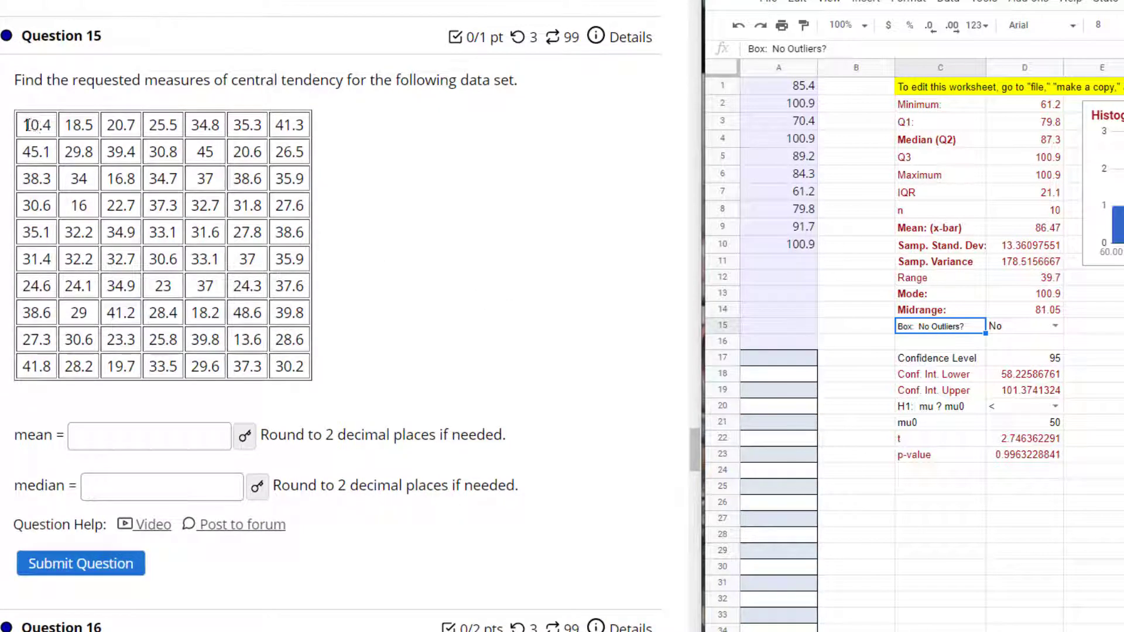
pyautogui.moveTo(27, 125); pyautogui.dragTo(332, 405)
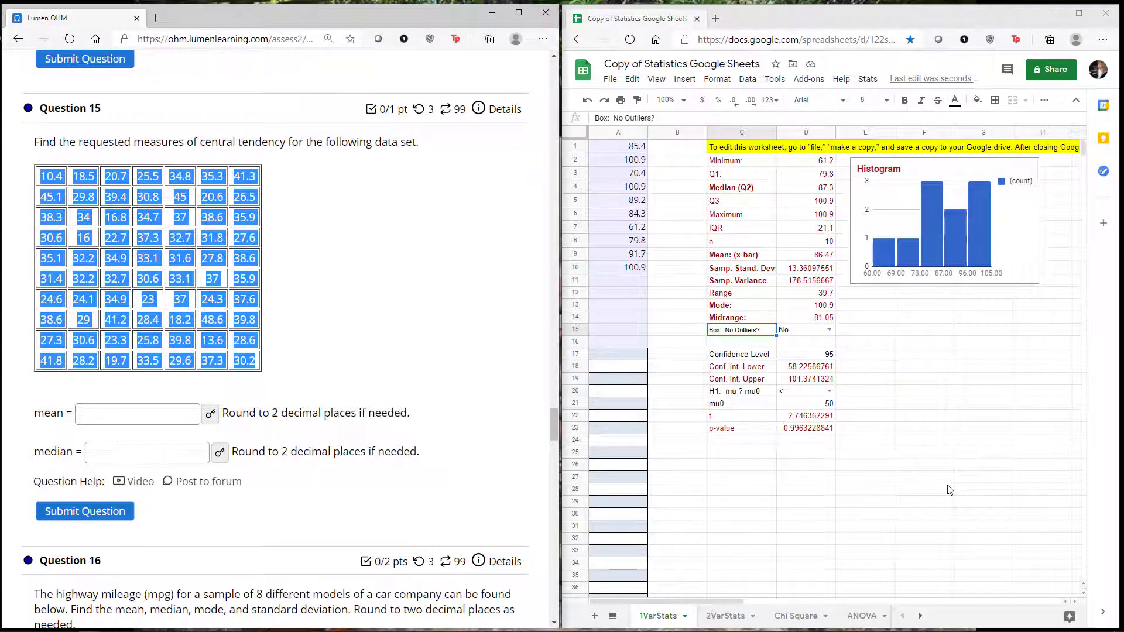
# Undo a stray paste in C32, recopy the Question 15 table, and paste it below the statistics at E29
pyautogui.click(764, 538)
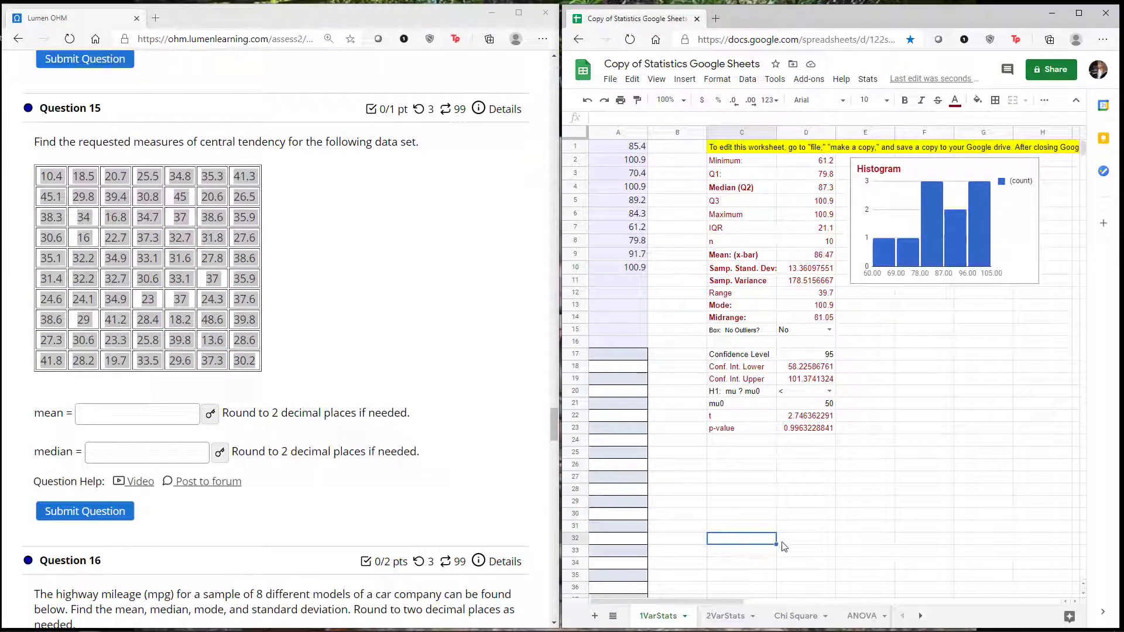
pyautogui.write('10.418.520.725.534.835.341.345.129.839.430.84520.626.538.33416.834.73738.635.930.61622.737.332.731.827.635.132.234.933.131.627.838.631.432.232.730.633.13735.924.624.134.9233724.337.638.62941.228.418.248.639.827.330.623.325.839.813.628.641.828.219.733.529.637.330.2')
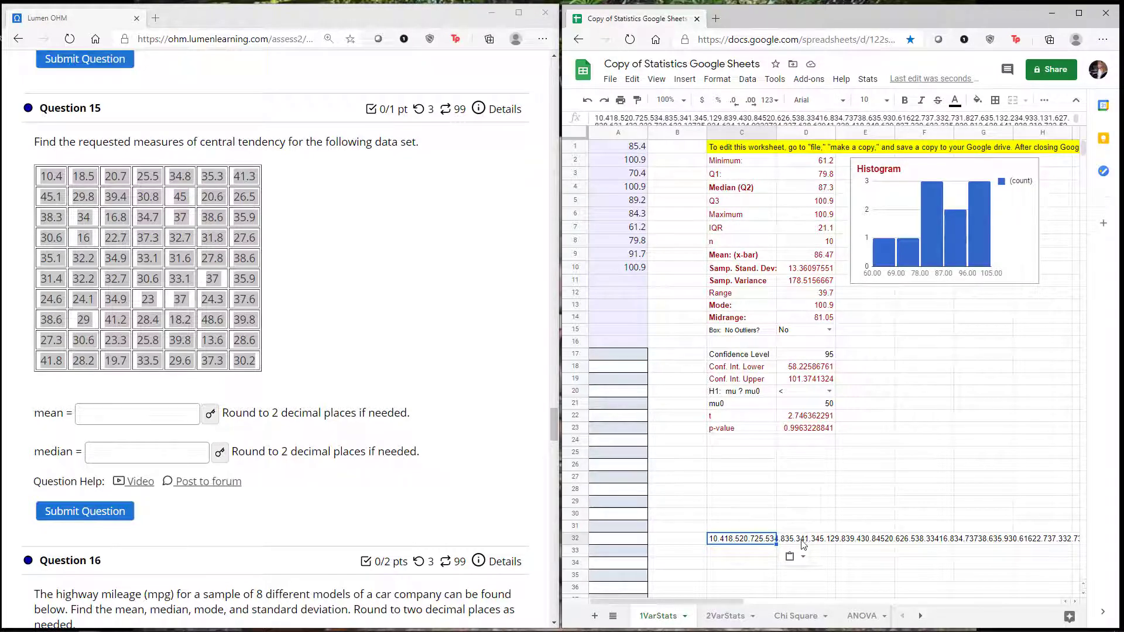
pyautogui.hotkey('ctrl', 'z')
pyautogui.click(92, 163)
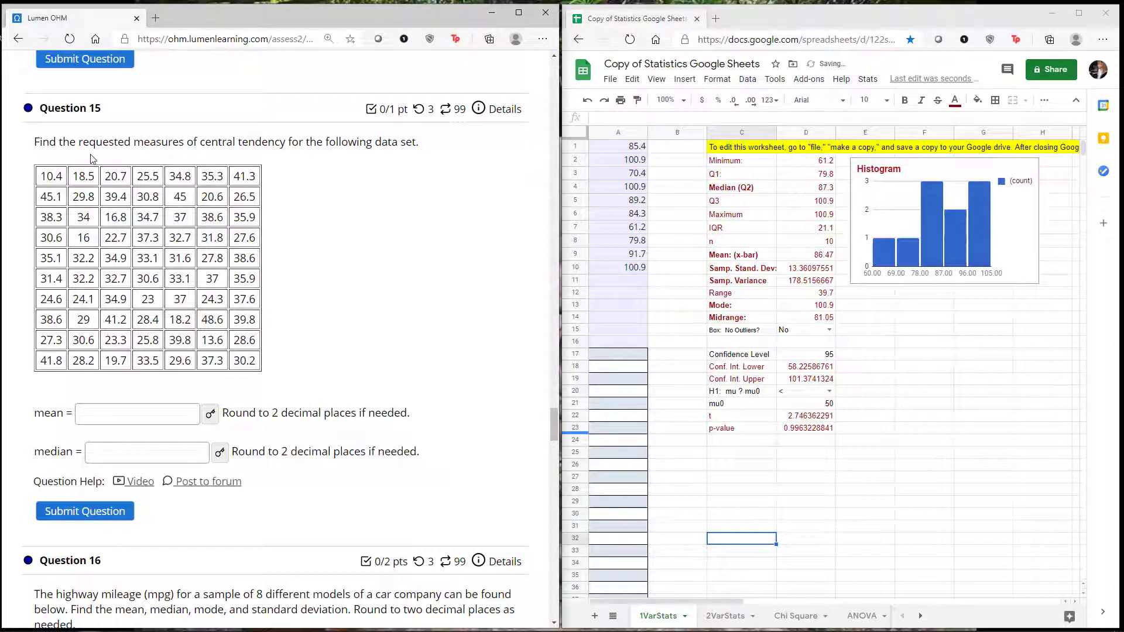
pyautogui.moveTo(91, 158); pyautogui.dragTo(105, 394)
pyautogui.hotkey('ctrl', 'c')
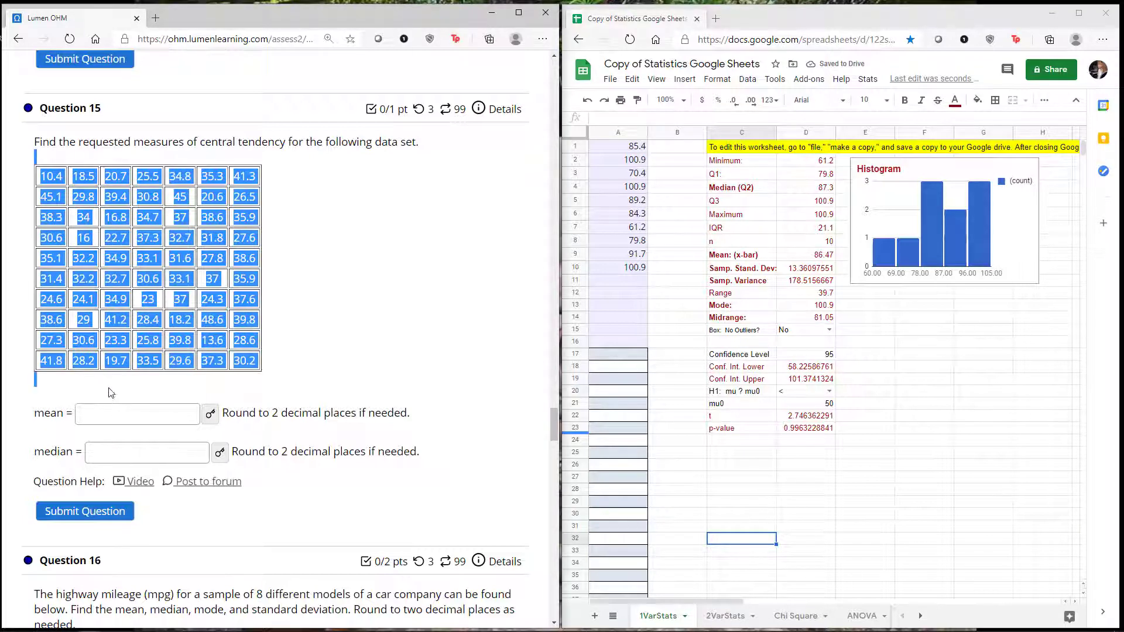
pyautogui.click(890, 489)
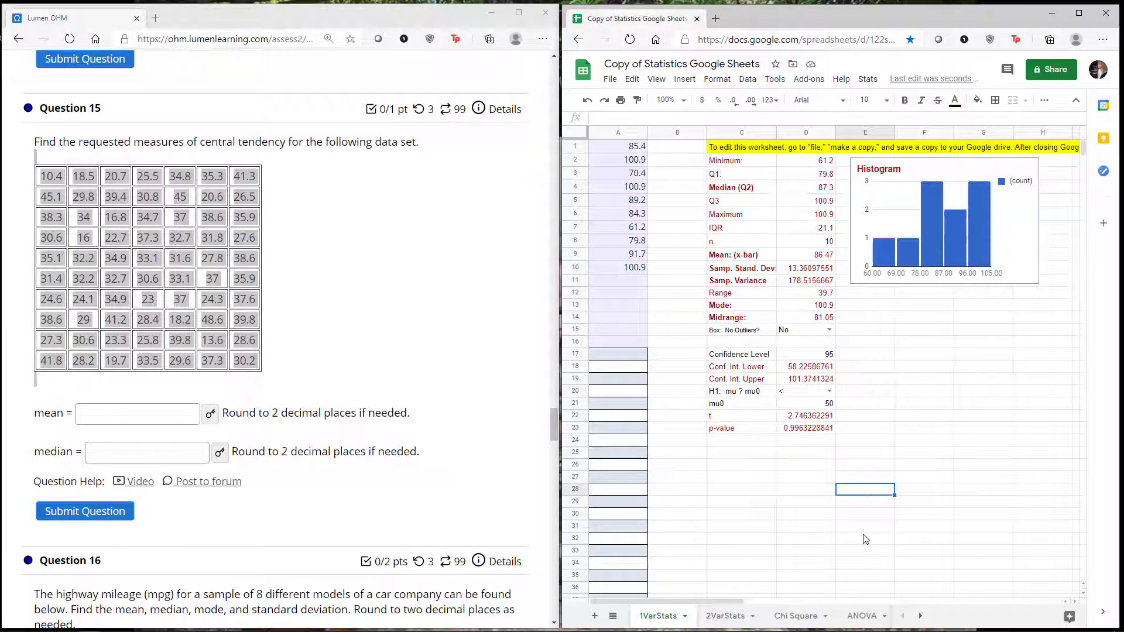
pyautogui.hotkey('ctrl', 'v')
pyautogui.scroll(-3, 929, 479)
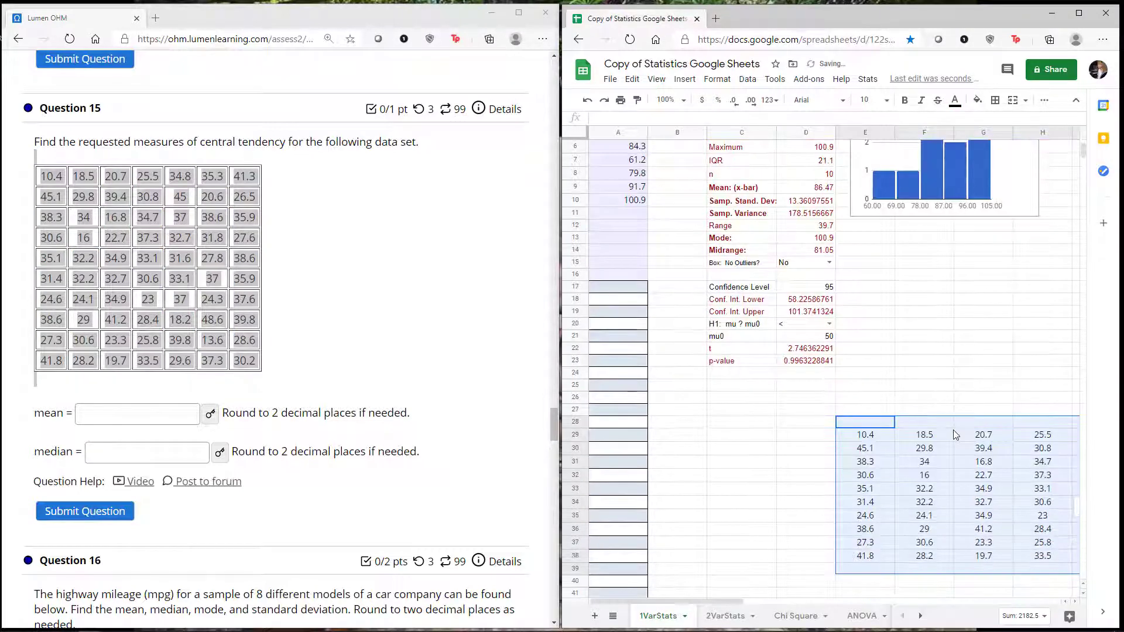
pyautogui.scroll(2, 899, 393)
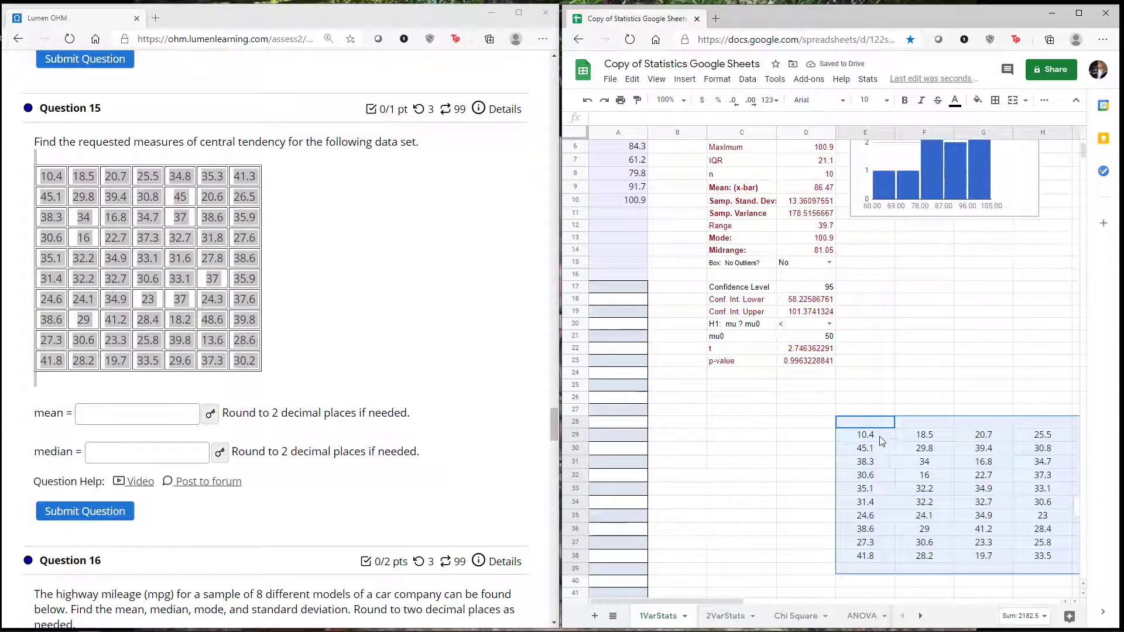
# Copy the first pasted column, 10.4 to 41.8 (E29:E38)
pyautogui.moveTo(885, 443); pyautogui.dragTo(881, 560)
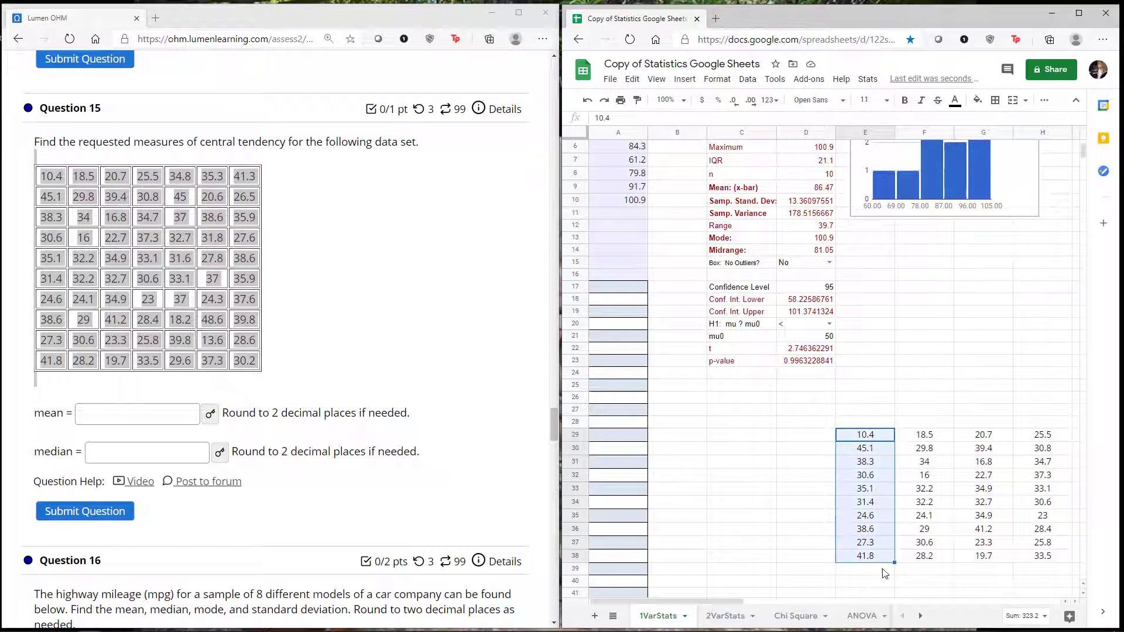
pyautogui.hotkey('ctrl', 'c')
pyautogui.scroll(2, 662, 328)
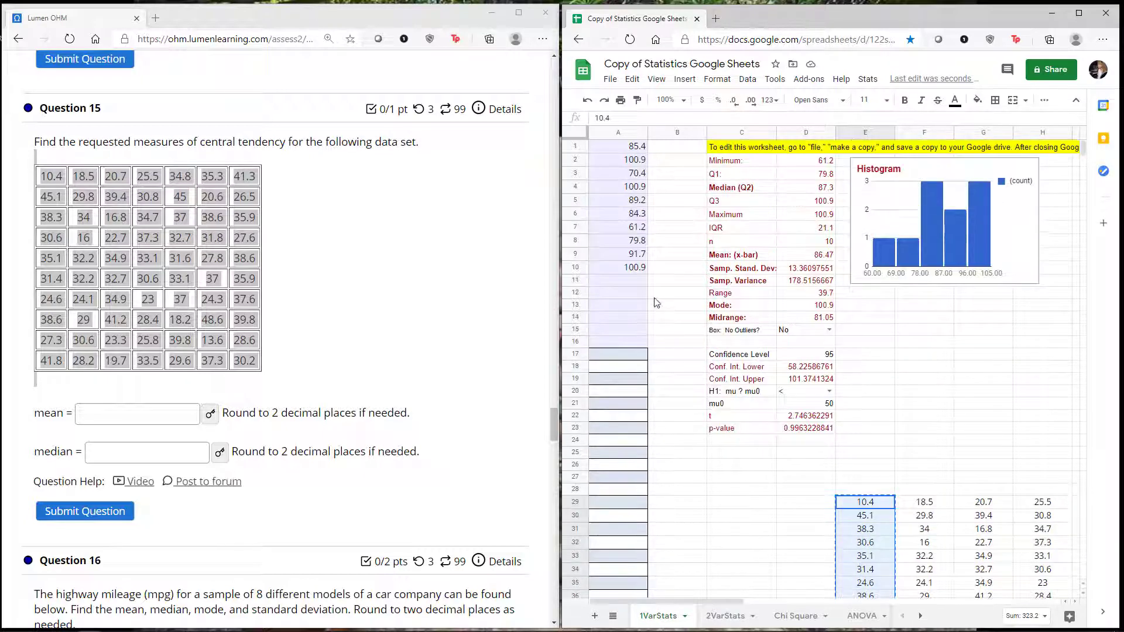
pyautogui.click(633, 269)
# Paste the first column into A1, then copy the second column (18.5 to 28.2) into A11
pyautogui.click(626, 147)
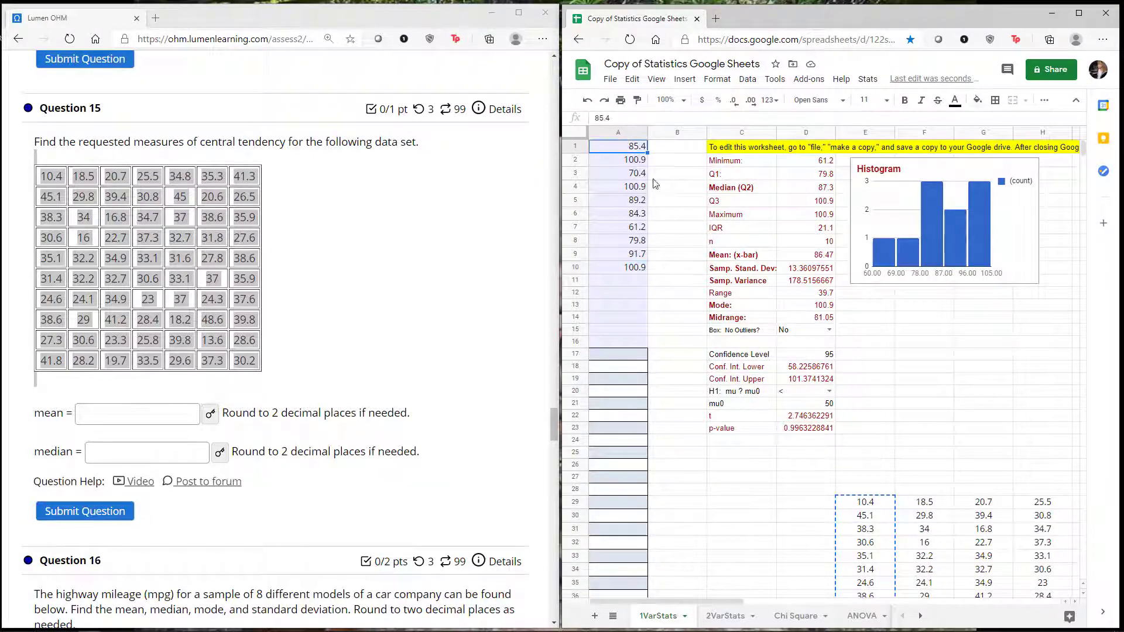
pyautogui.hotkey('ctrl', 'v')
pyautogui.moveTo(924, 502); pyautogui.dragTo(931, 556)
pyautogui.hotkey('ctrl', 'c')
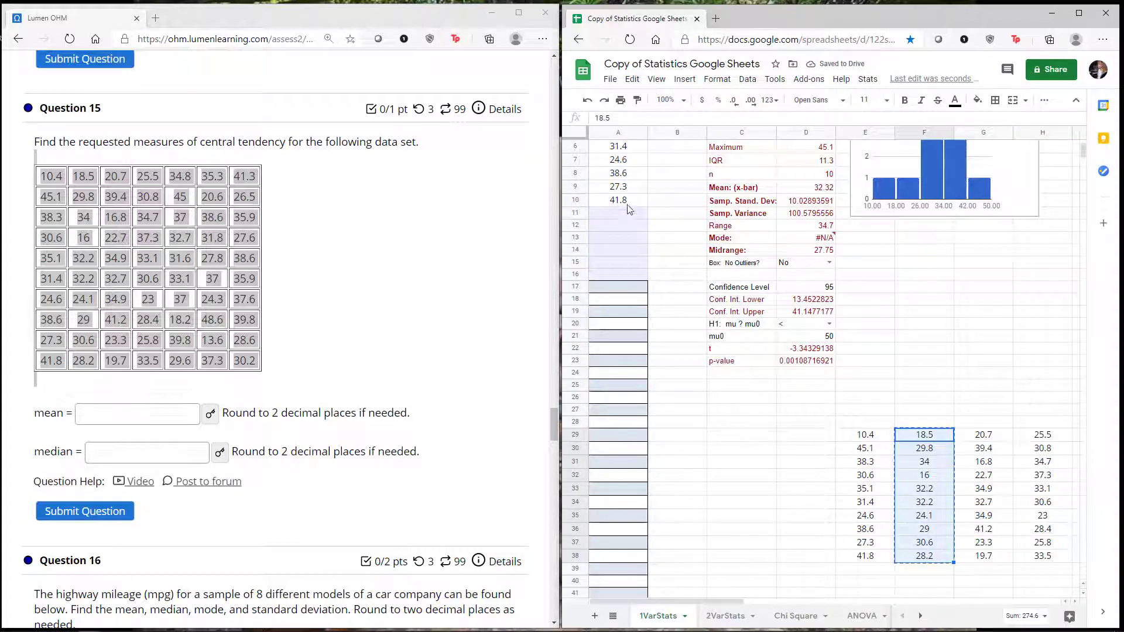
pyautogui.click(625, 211)
pyautogui.hotkey('ctrl', 'v')
# Stack the third column (from 20.7) at A21 and the fourth column (from 25.5) at A31
pyautogui.click(981, 449)
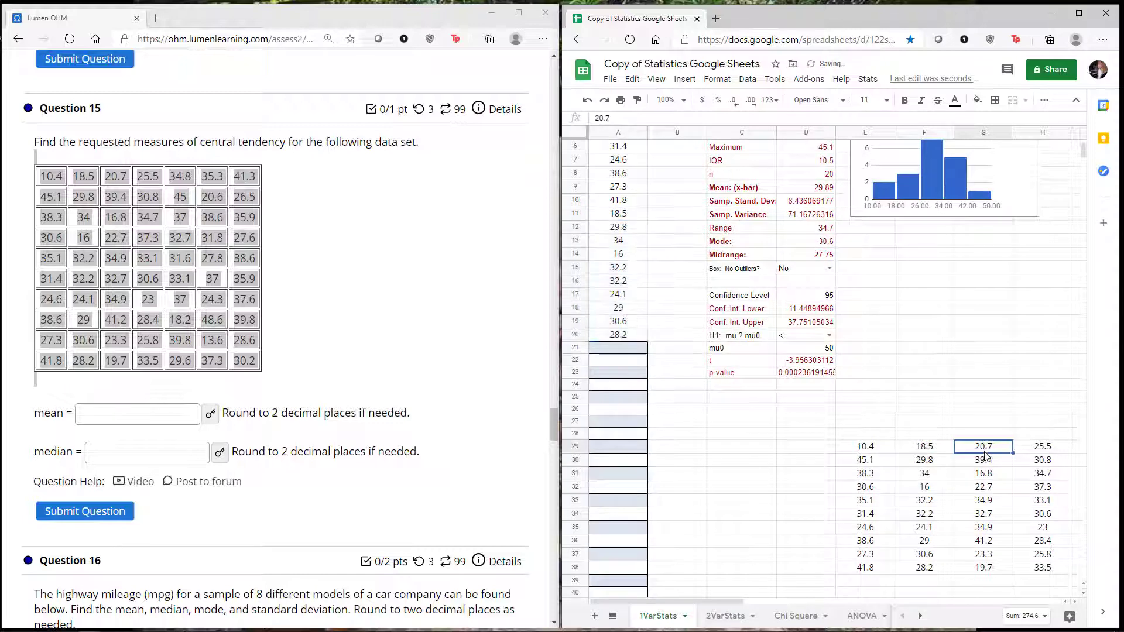
pyautogui.keyDown('shift'); pyautogui.click(998, 573); pyautogui.keyUp('shift')
pyautogui.hotkey('ctrl', 'c')
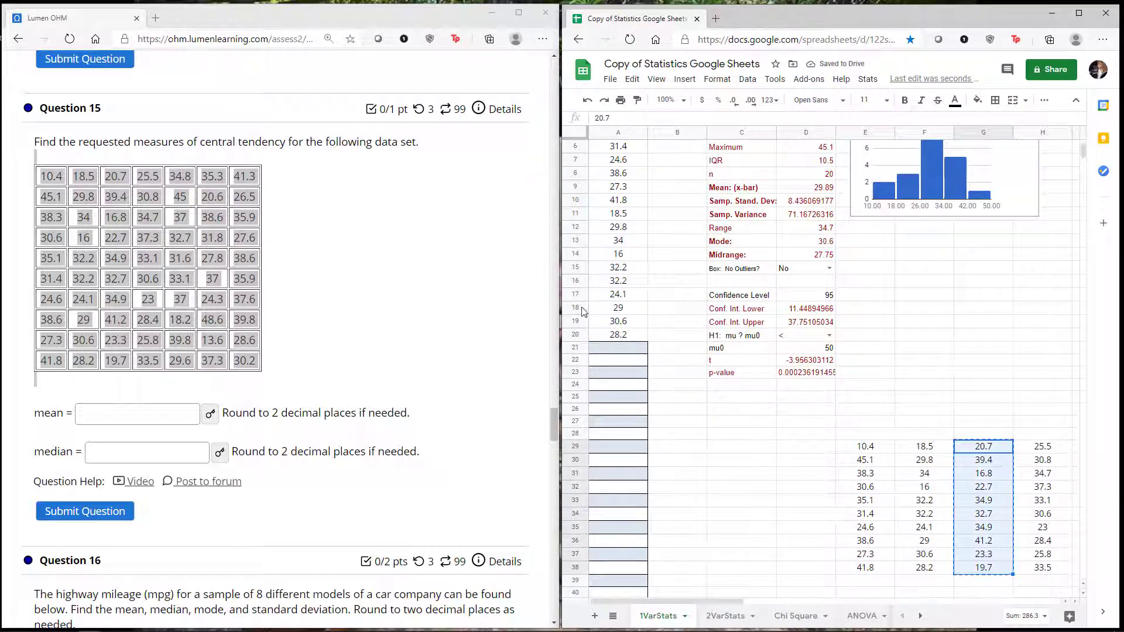
pyautogui.click(618, 348)
pyautogui.hotkey('ctrl', 'v')
pyautogui.click(1043, 455)
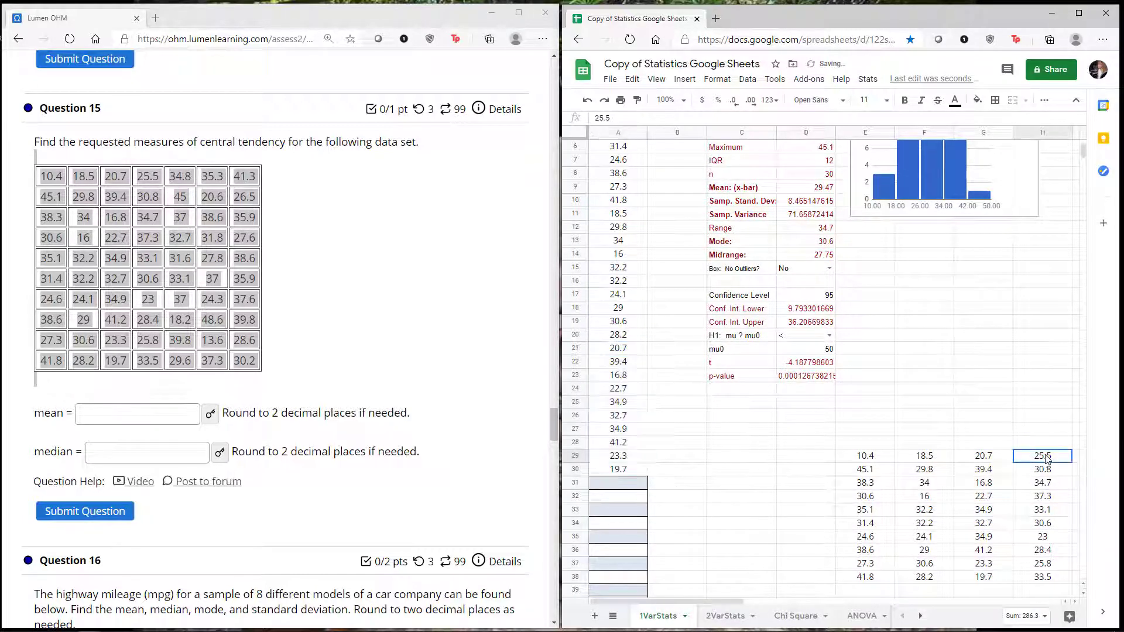
pyautogui.keyDown('shift'); pyautogui.click(1048, 578); pyautogui.keyUp('shift')
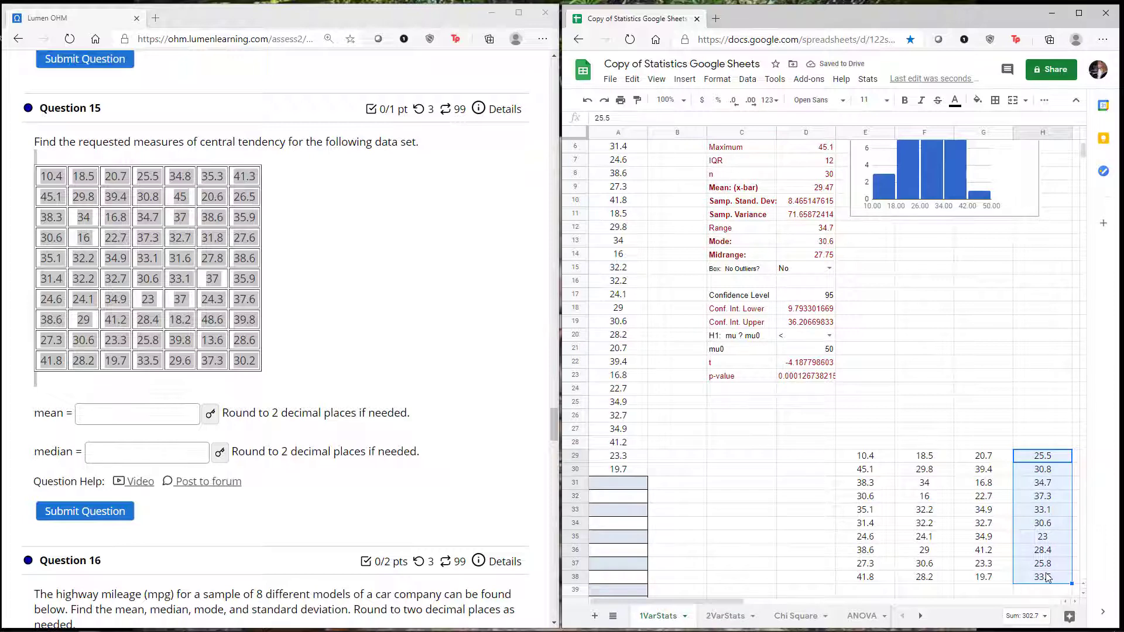
pyautogui.hotkey('ctrl', 'c')
pyautogui.hotkey('ctrl', 'v')
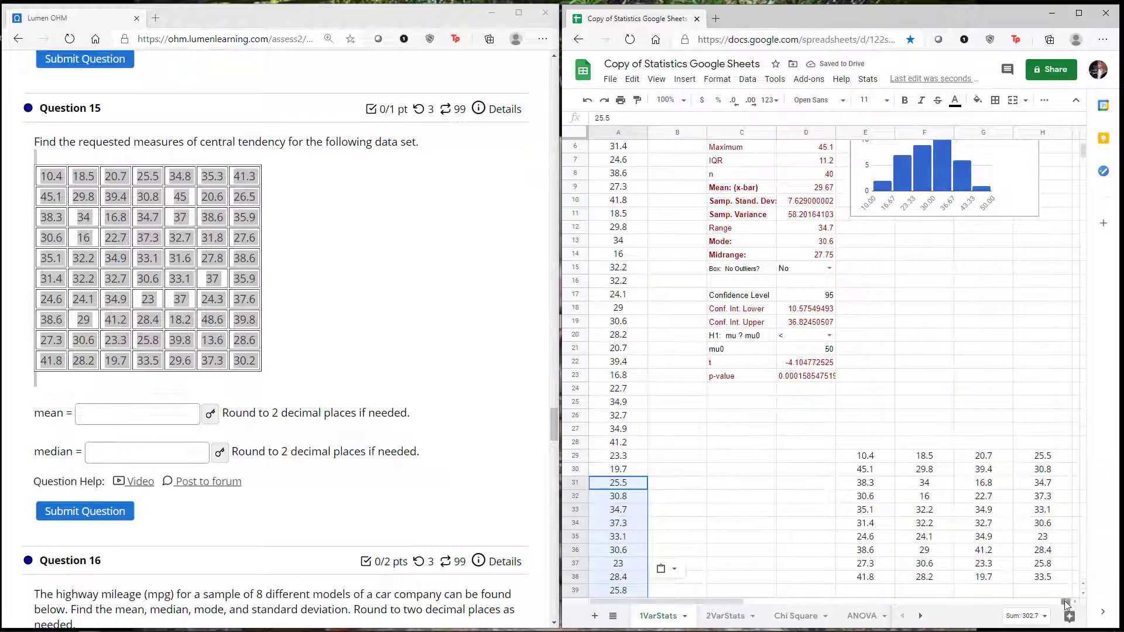
# Copy the fifth column, starting at 34.8, and paste it into A41:A50
pyautogui.click(1075, 603)
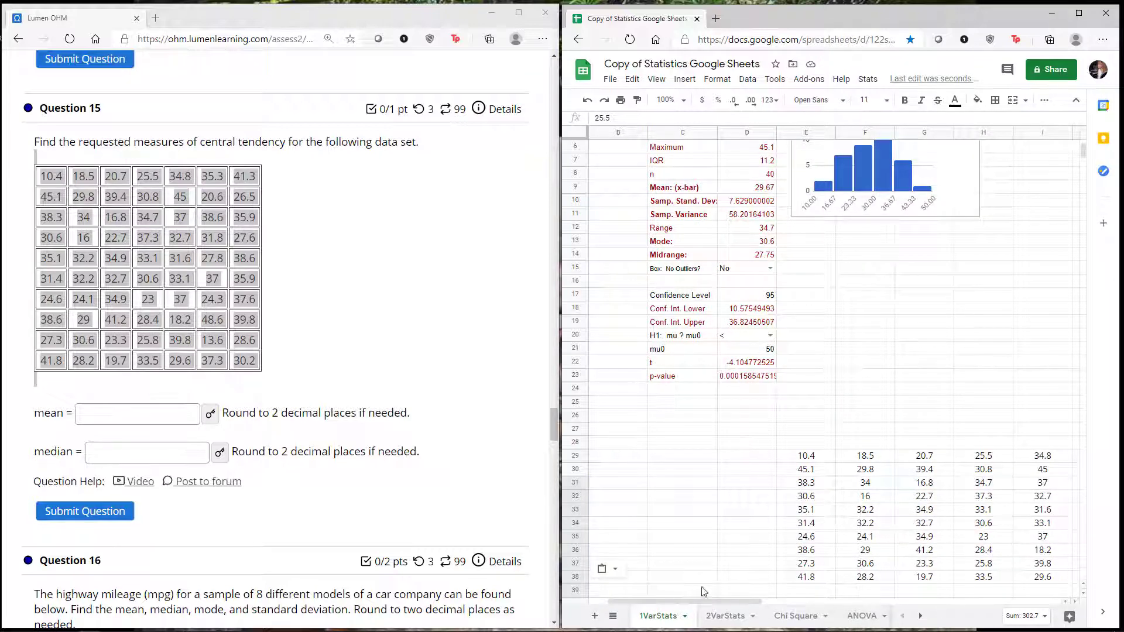
pyautogui.click(1042, 459)
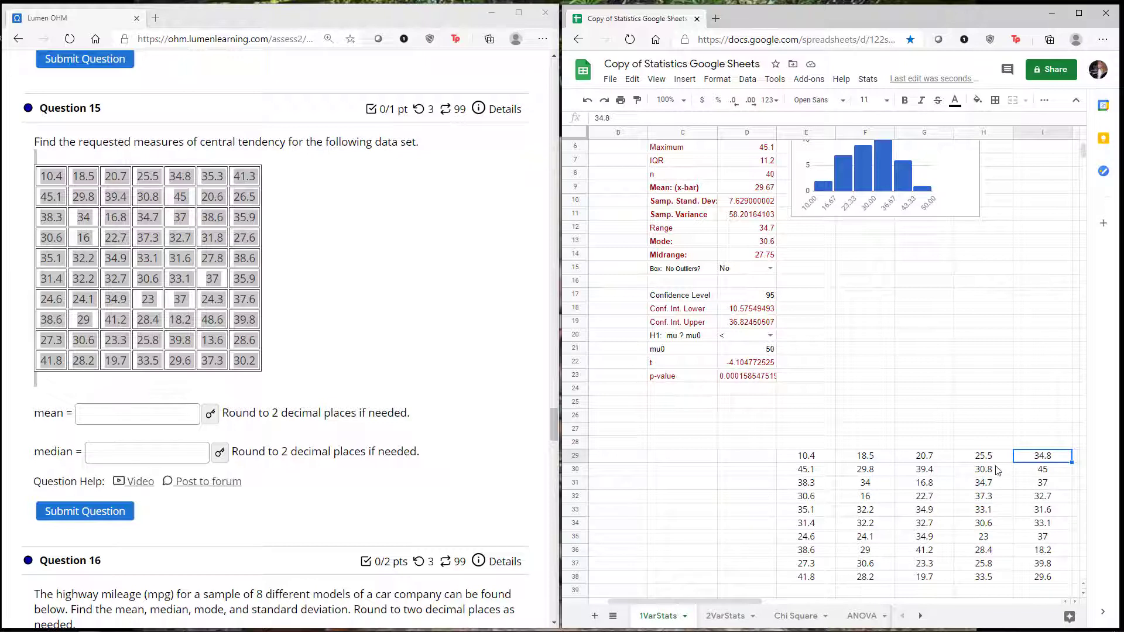
pyautogui.moveTo(1045, 577)
pyautogui.mouseDown()
pyautogui.moveTo(1048, 595)
pyautogui.moveTo(1048, 581)
pyautogui.mouseUp()
pyautogui.hotkey('ctrl', 'c')
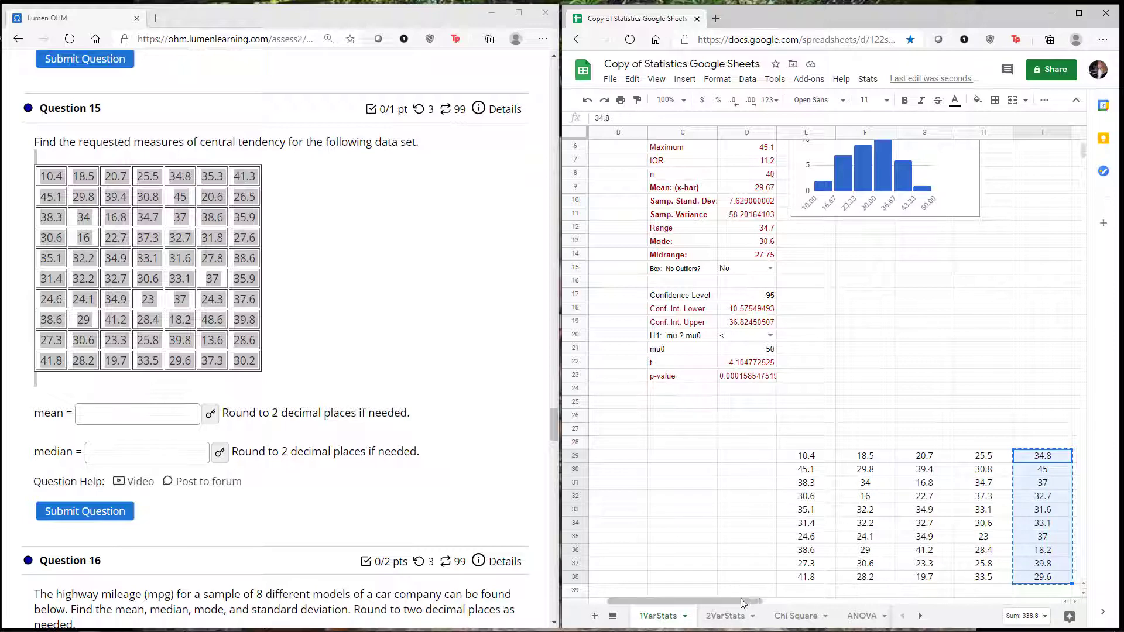
pyautogui.moveTo(738, 592); pyautogui.dragTo(606, 593)
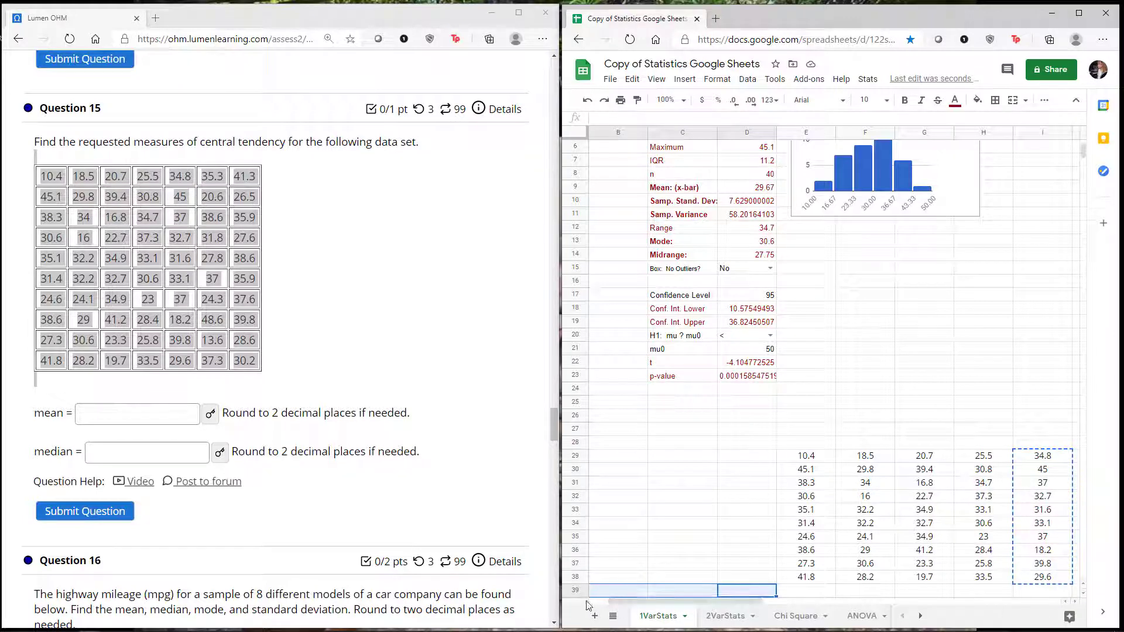
pyautogui.click(1064, 601)
pyautogui.scroll(-3, 638, 448)
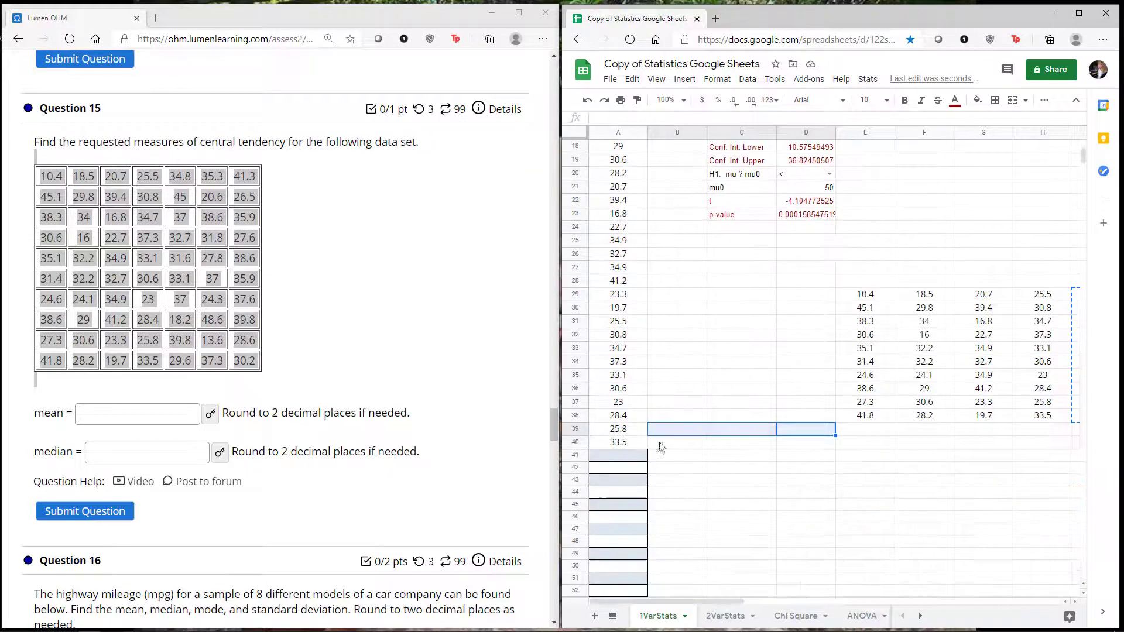
pyautogui.click(612, 446)
pyautogui.click(613, 454)
pyautogui.hotkey('ctrl', 'v')
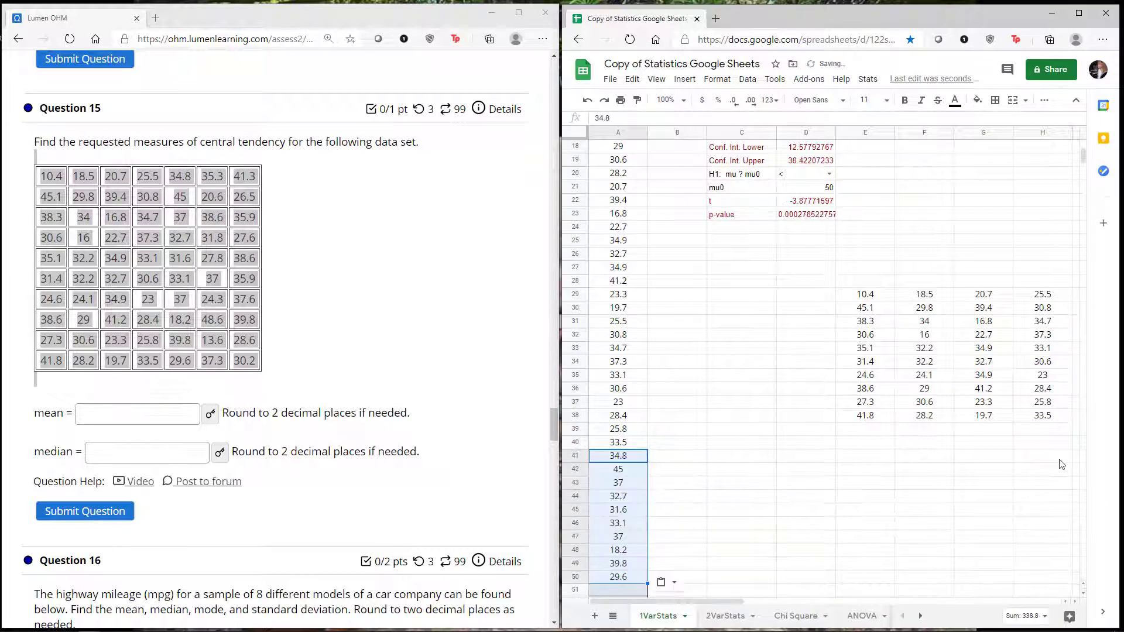
# Copy the sixth column, starting at 35.3, and paste it into A51:A60, ending at 37.3
pyautogui.click(1076, 602)
pyautogui.click(1076, 602)
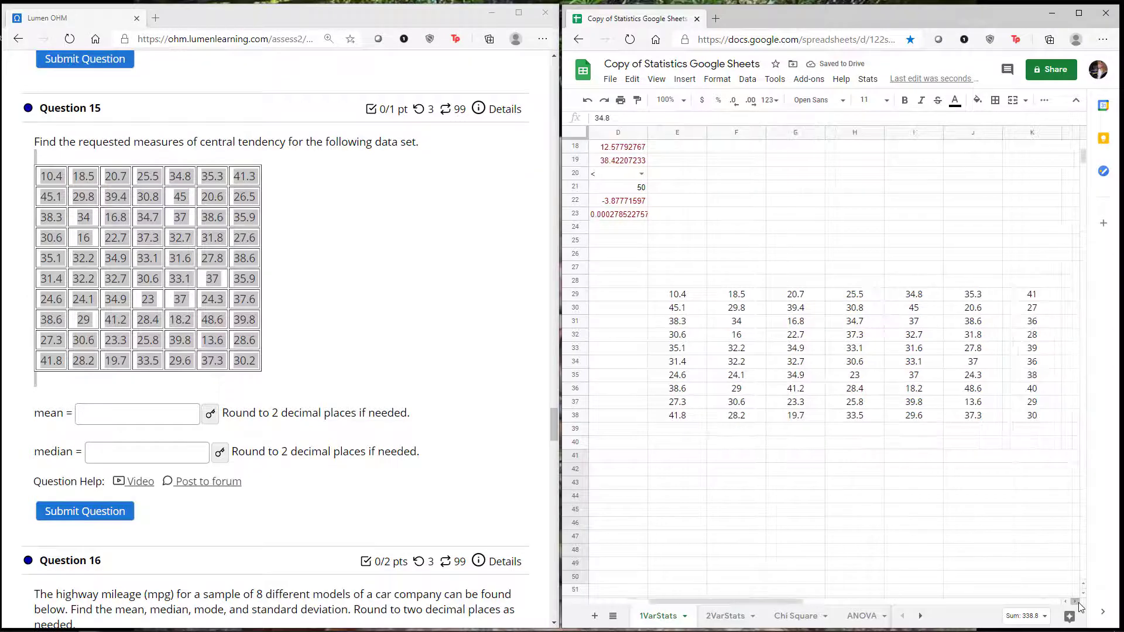
pyautogui.click(1076, 602)
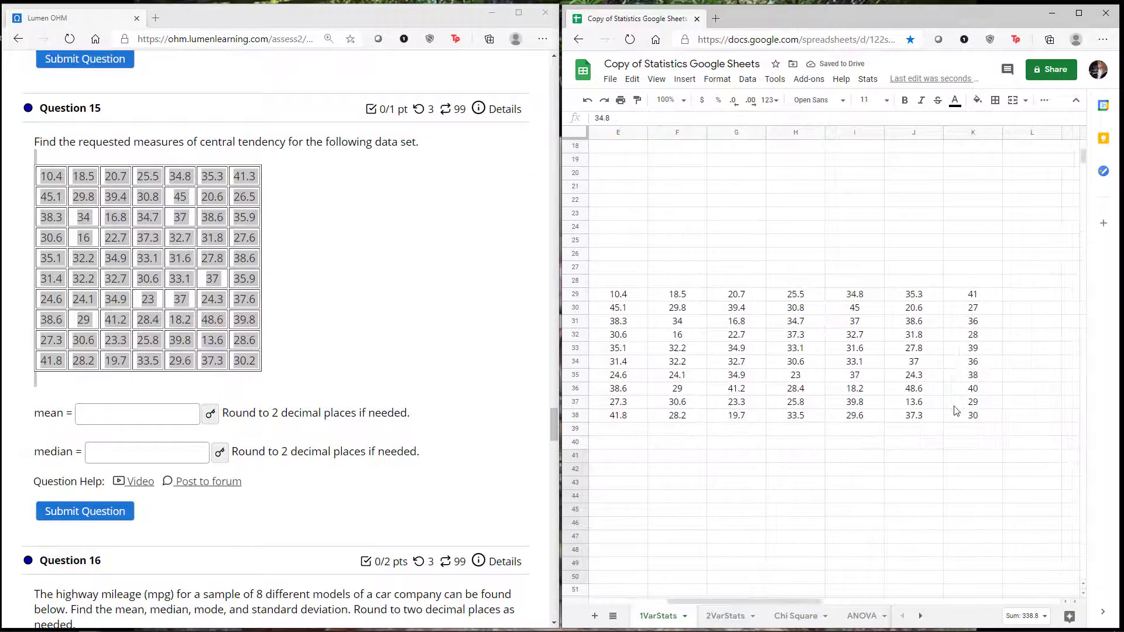
pyautogui.click(975, 297)
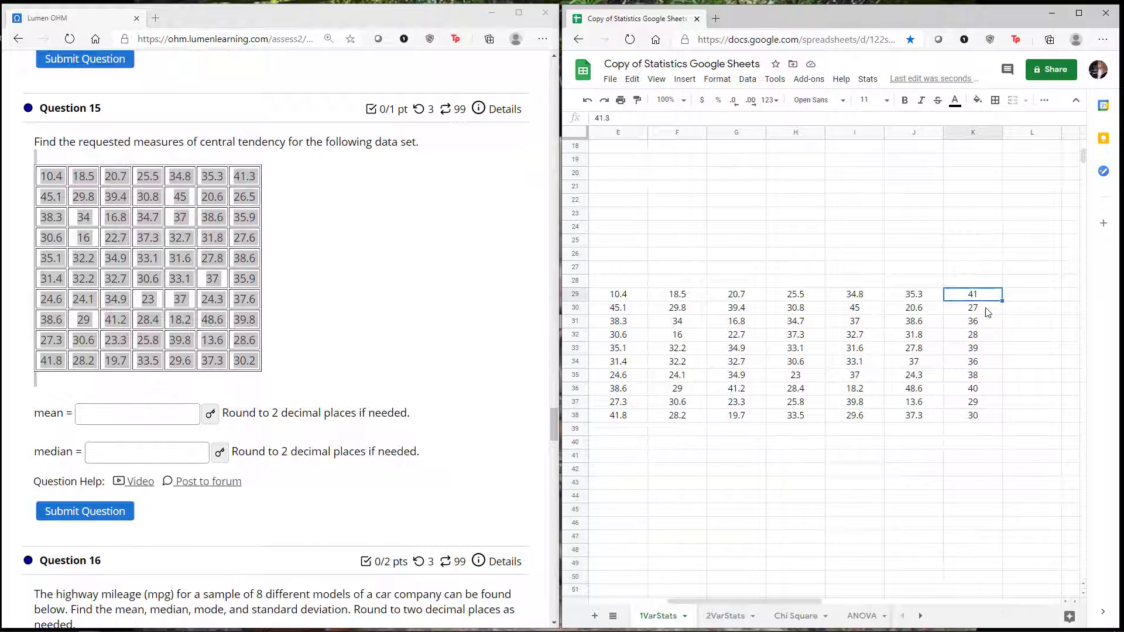
pyautogui.click(909, 298)
pyautogui.keyDown('shift'); pyautogui.click(919, 416); pyautogui.keyUp('shift')
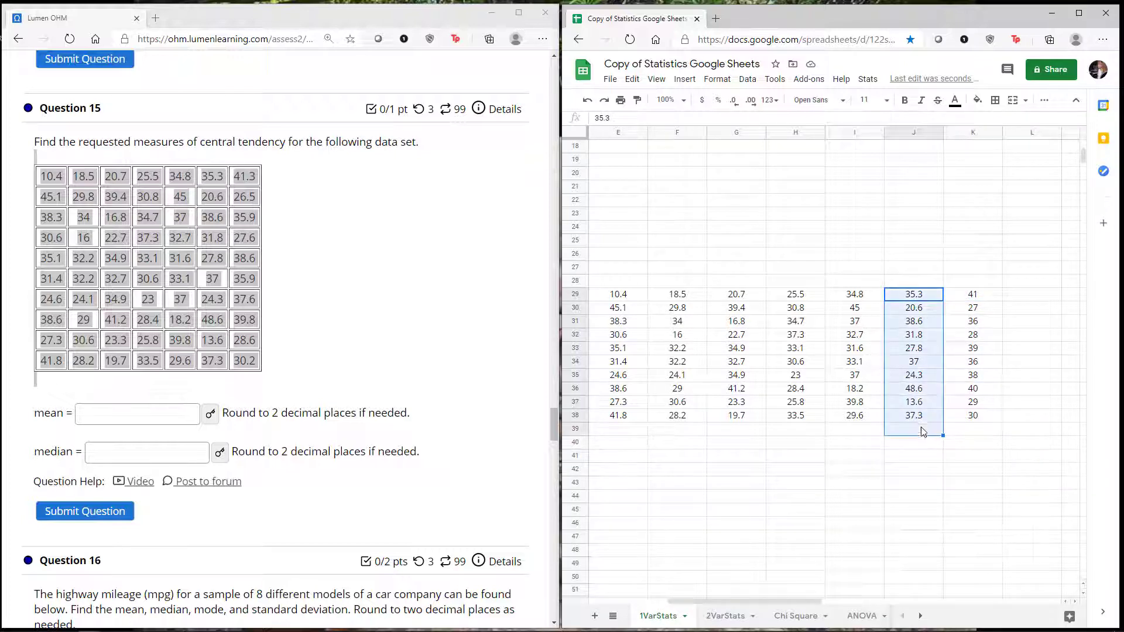
pyautogui.hotkey('ctrl', 'c')
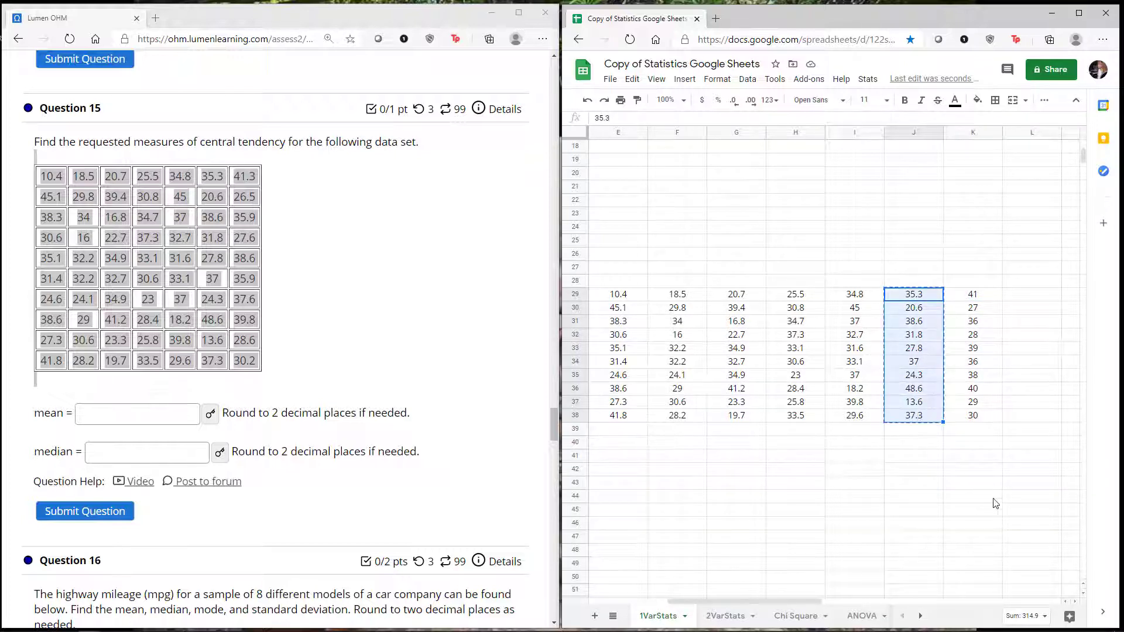
pyautogui.moveTo(714, 606); pyautogui.dragTo(609, 600)
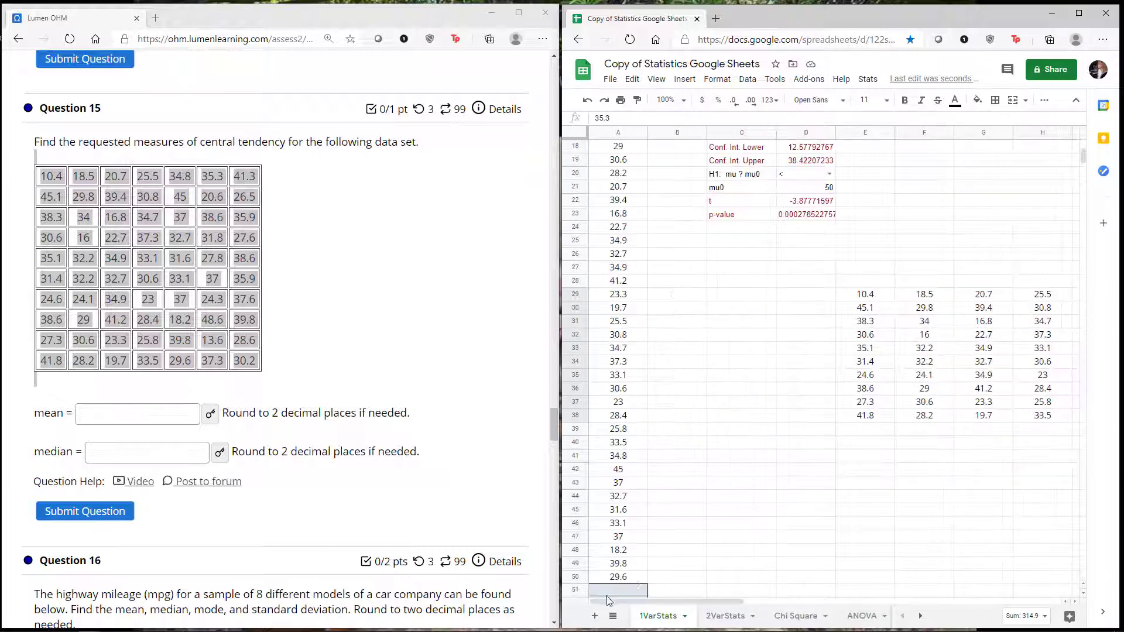
pyautogui.click(628, 585)
pyautogui.hotkey('ctrl', 'v')
pyautogui.scroll(-3, 646, 535)
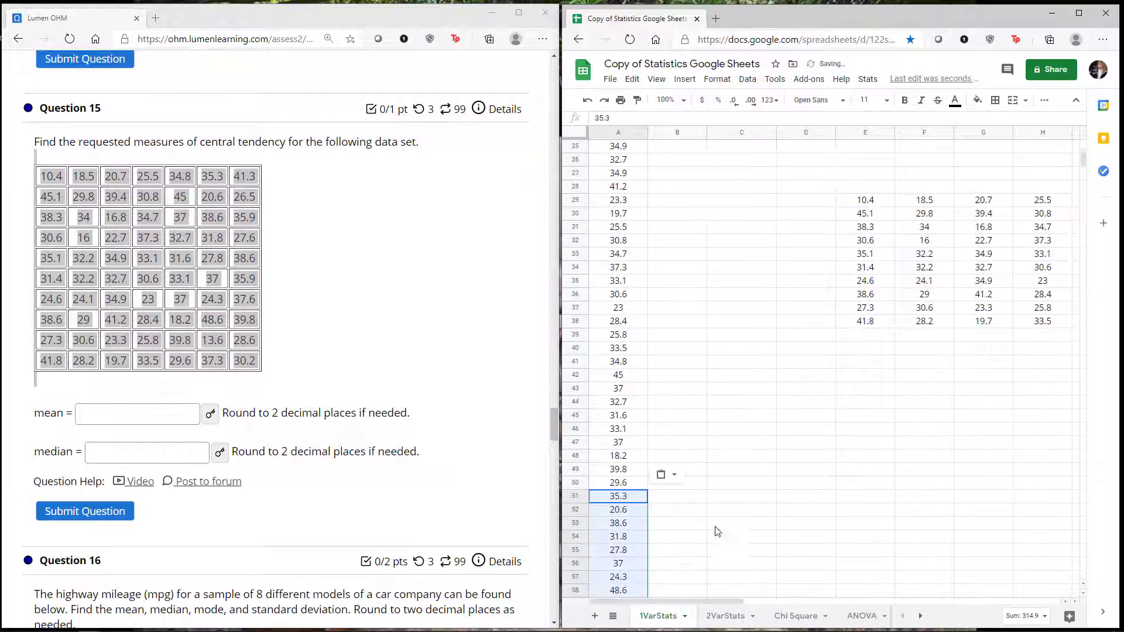
pyautogui.scroll(-2, 802, 539)
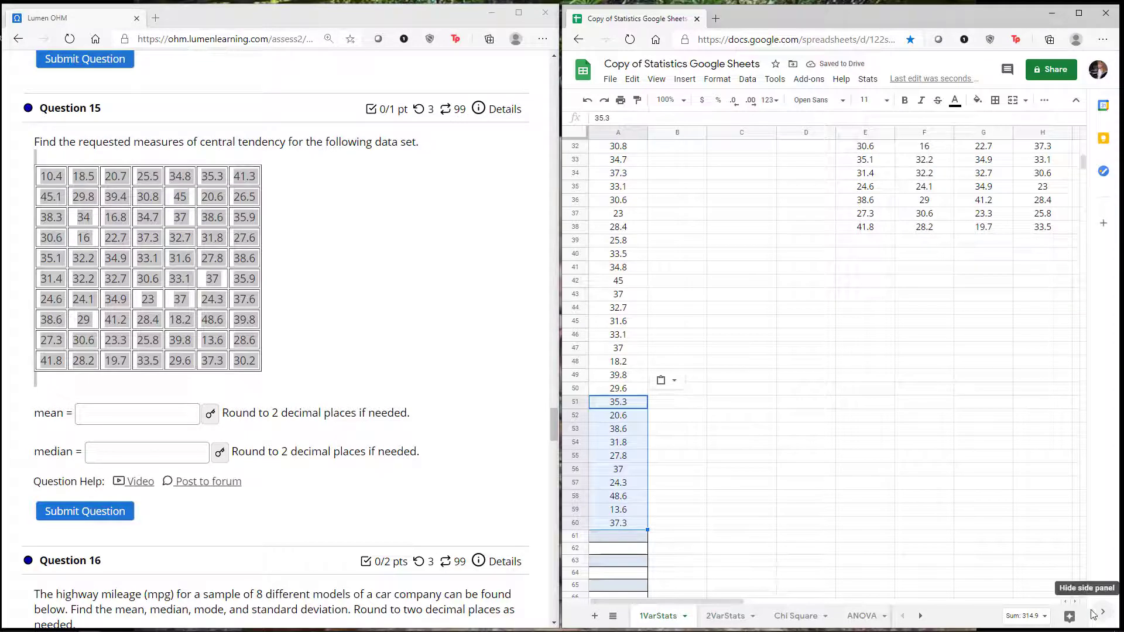
pyautogui.click(1075, 601)
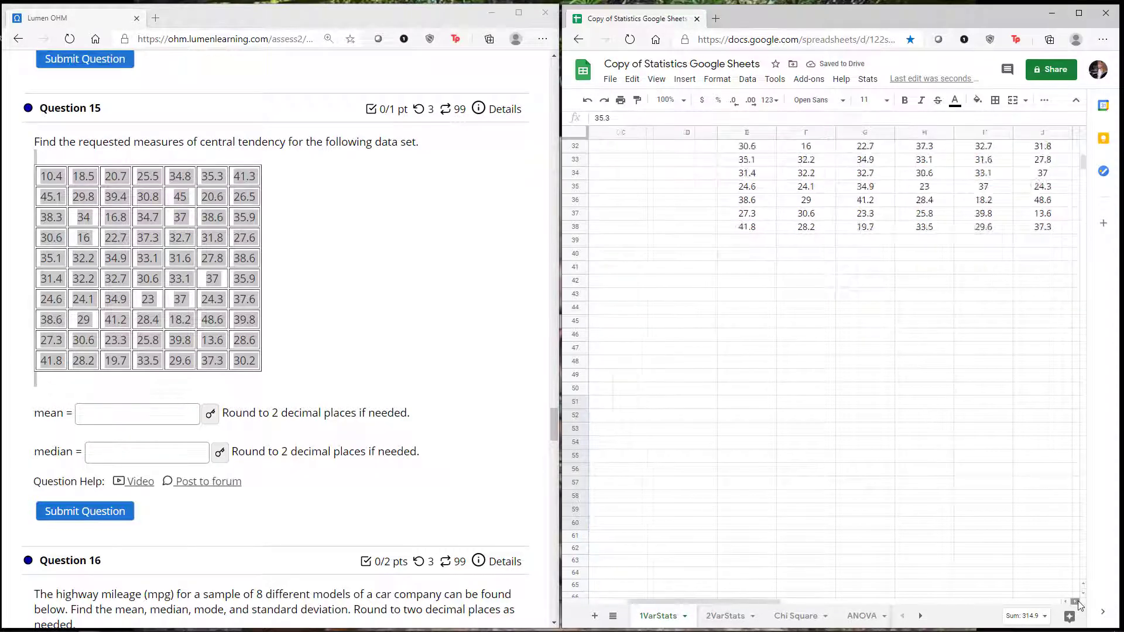
pyautogui.scroll(2, 928, 316)
pyautogui.scroll(1, 928, 316)
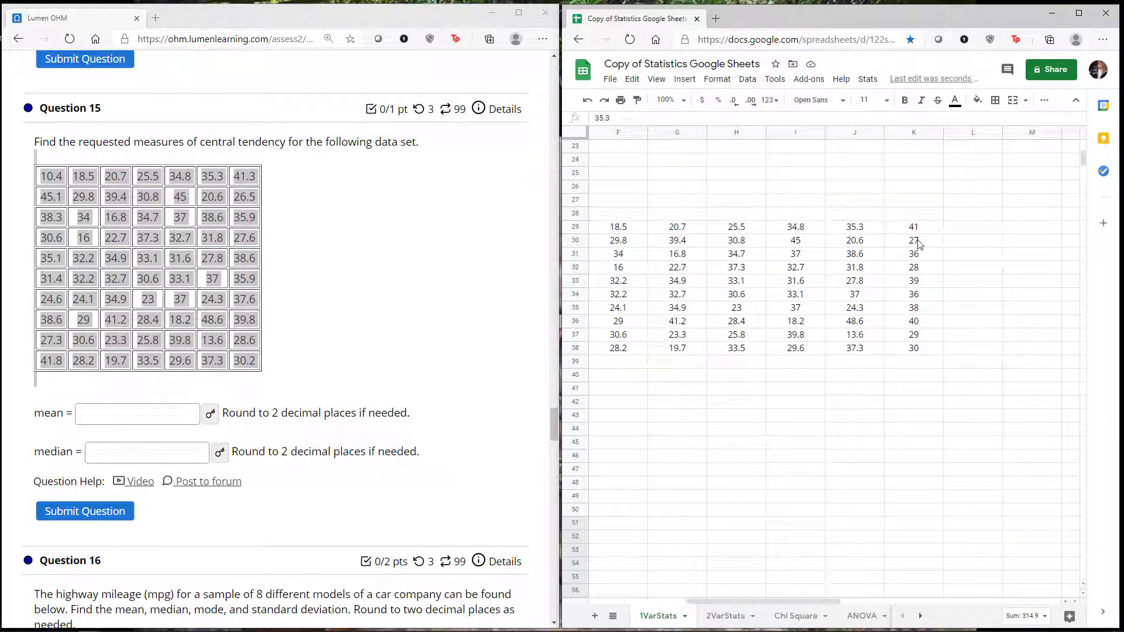
# Show column K29:K38 with one decimal and paste its ten values (41.3, 26.5, 35.9…) from A61
pyautogui.click(913, 238)
pyautogui.moveTo(913, 335); pyautogui.dragTo(924, 372)
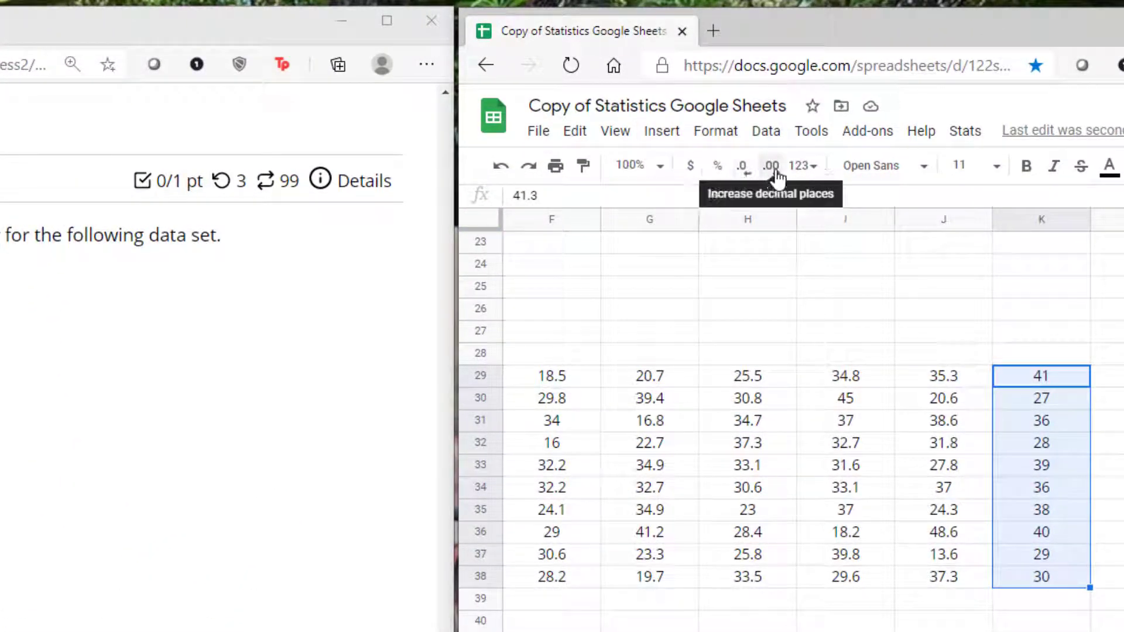
pyautogui.click(775, 171)
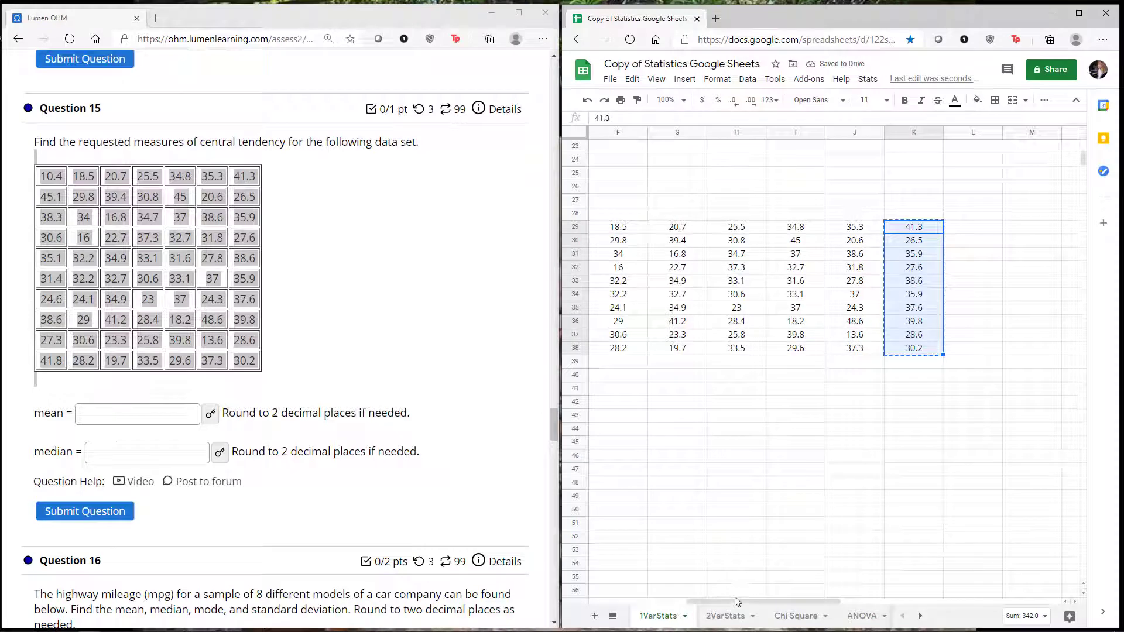
pyautogui.moveTo(737, 601); pyautogui.dragTo(640, 601)
pyautogui.scroll(-3, 628, 527)
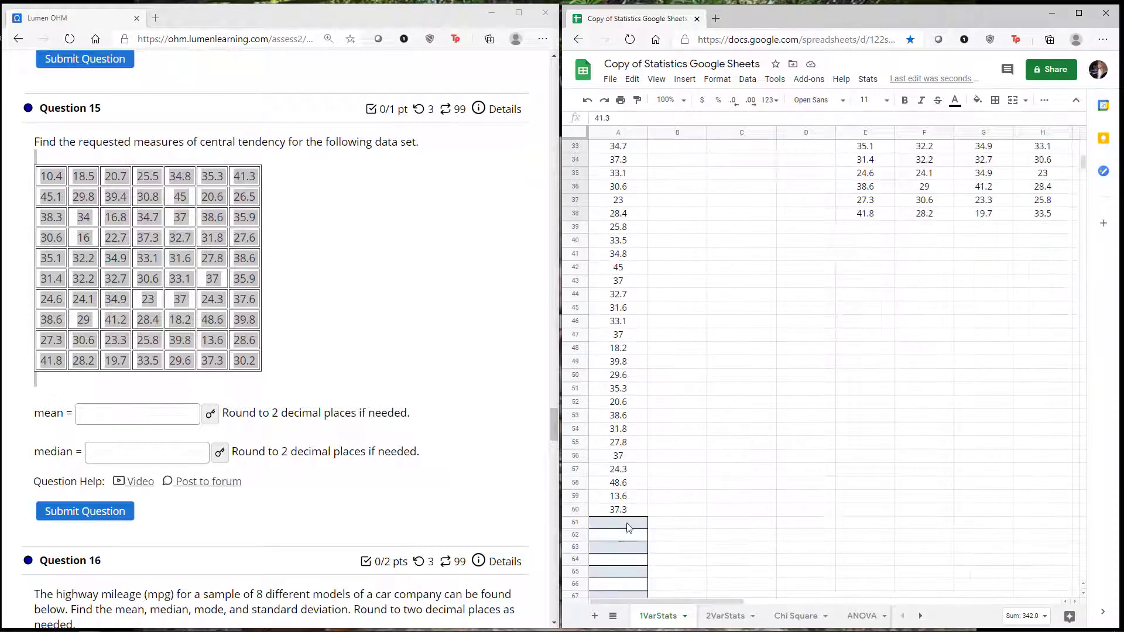
pyautogui.hotkey('ctrl', 'v')
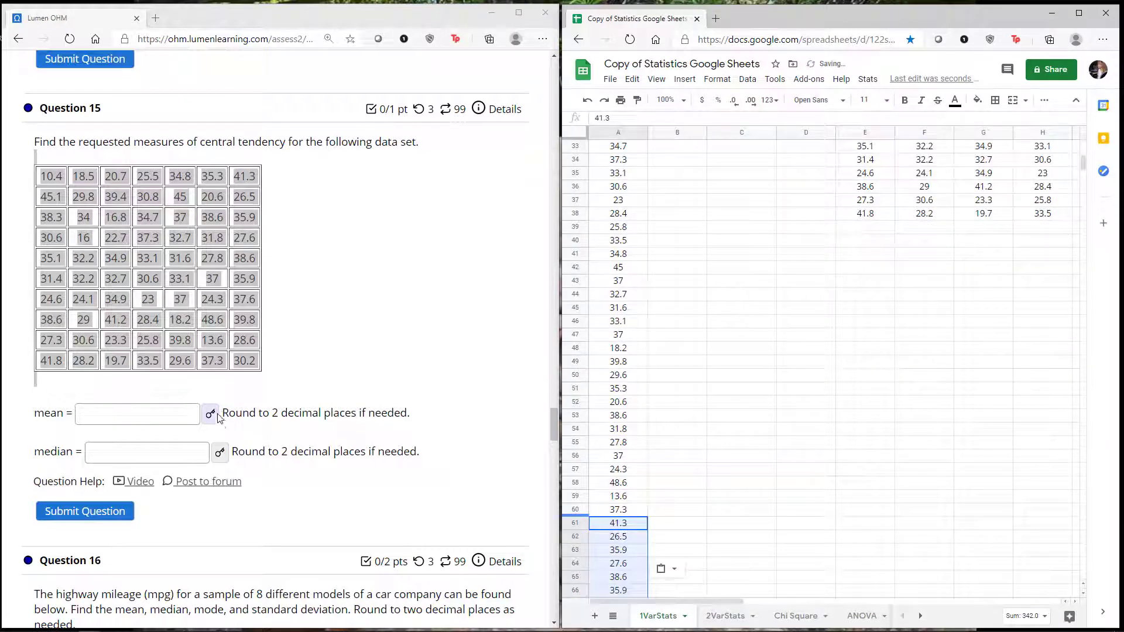
# Reveal the quiz's correct mean (31.18) and median (32) answers in Lumen
pyautogui.click(210, 413)
pyautogui.click(220, 452)
pyautogui.scroll(5, 868, 337)
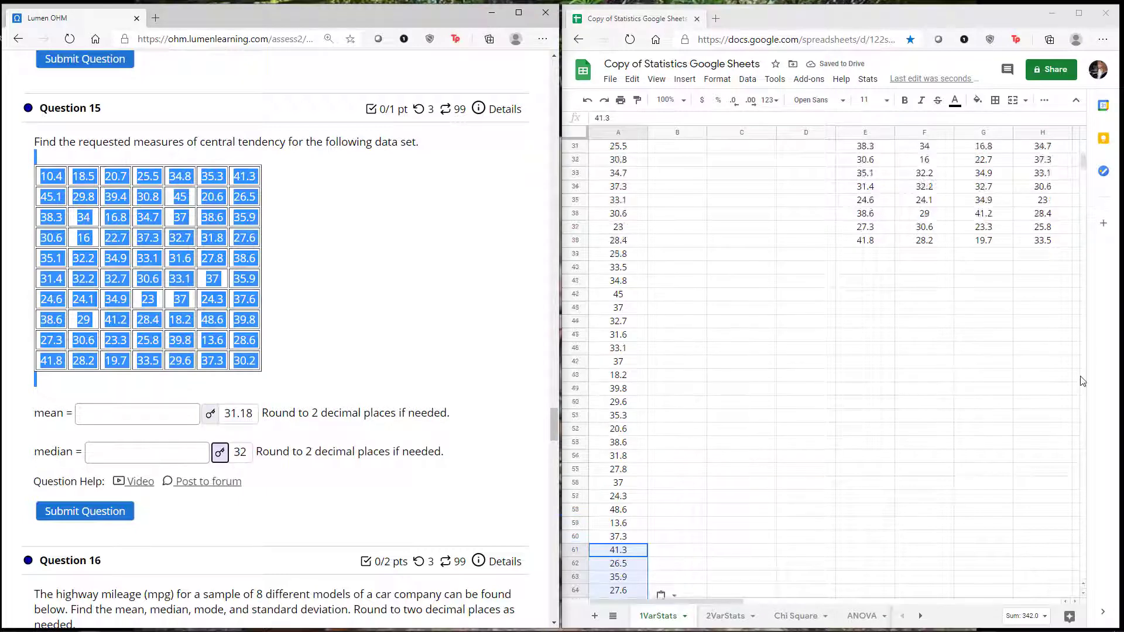
pyautogui.scroll(5, 868, 337)
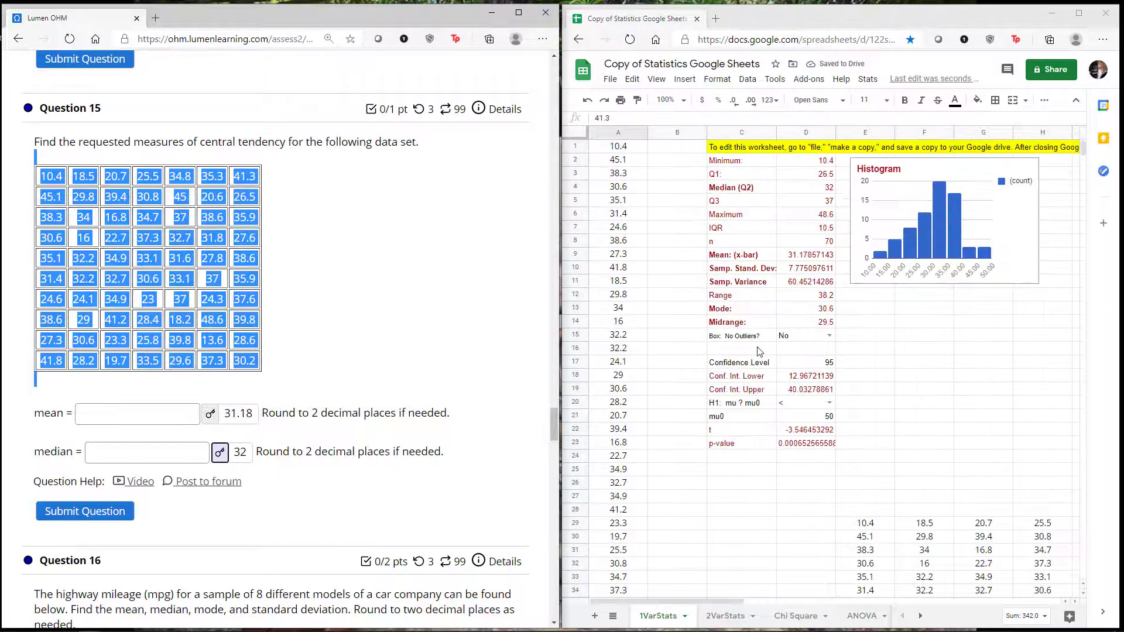
# Inspect the sheet's mean and median formulas, confirming 31.17857143 and 32
pyautogui.click(813, 257)
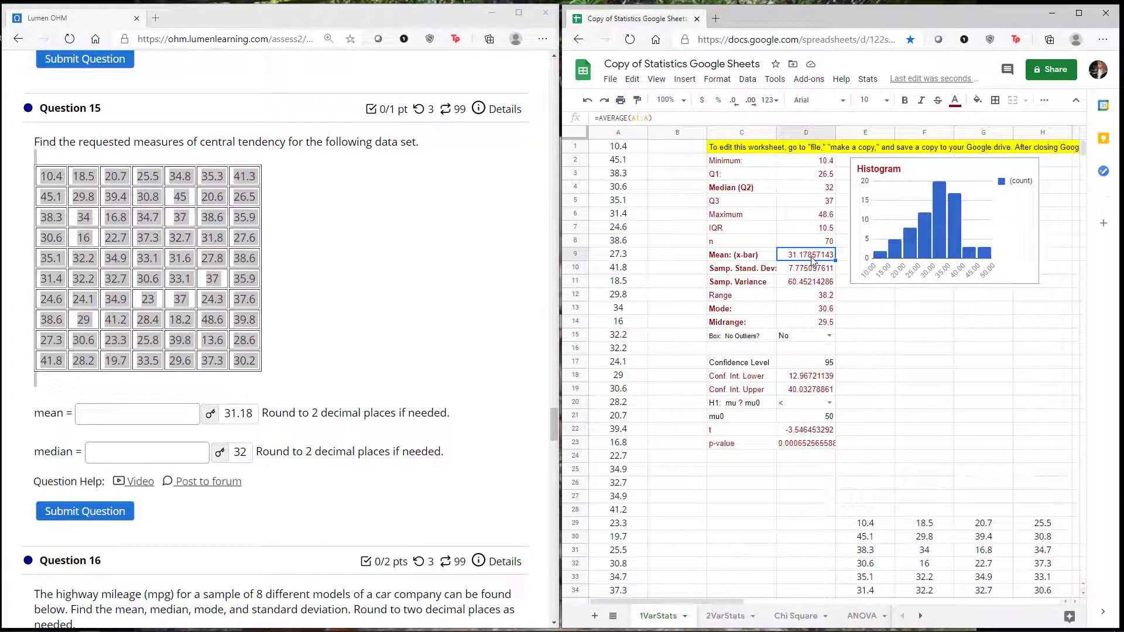
pyautogui.click(829, 191)
pyautogui.scroll(-5, 845, 384)
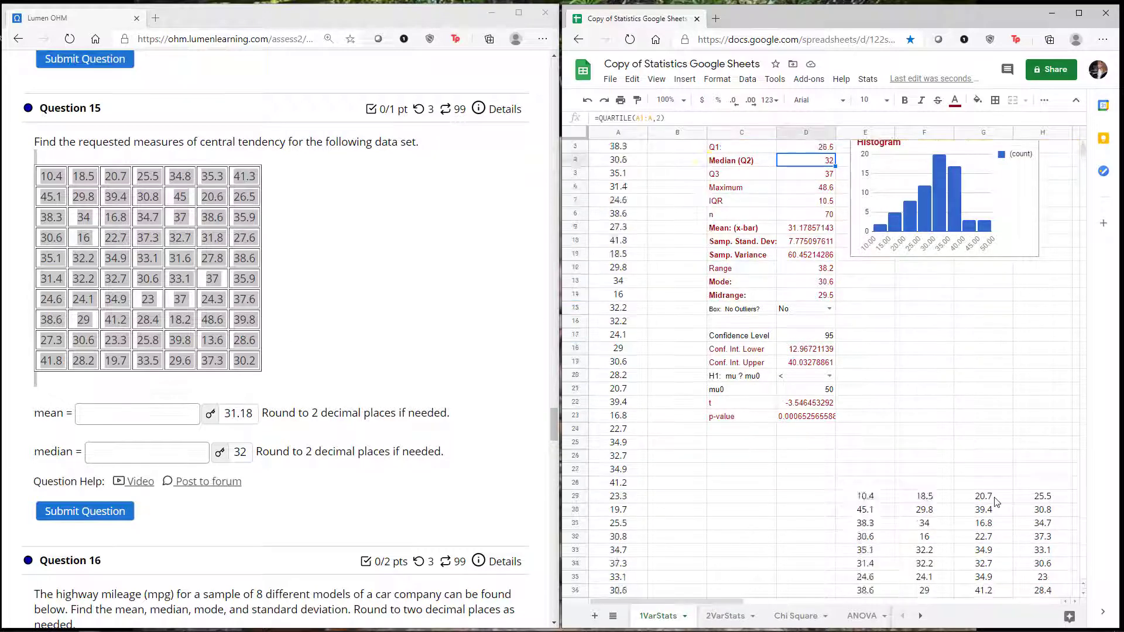
pyautogui.scroll(5, 746, 465)
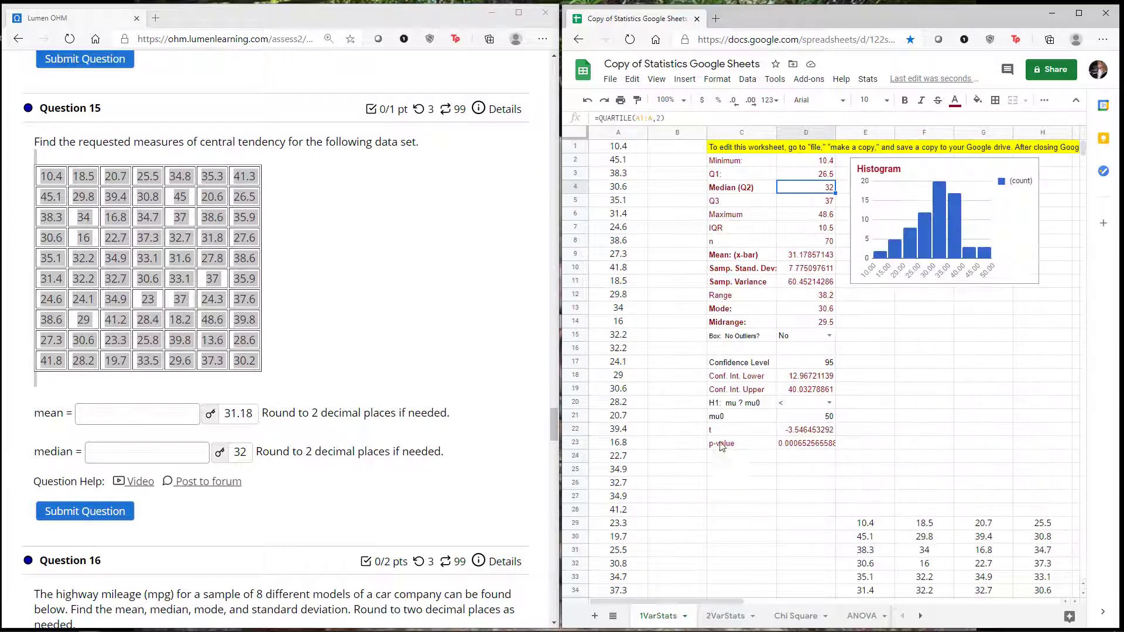
pyautogui.click(641, 215)
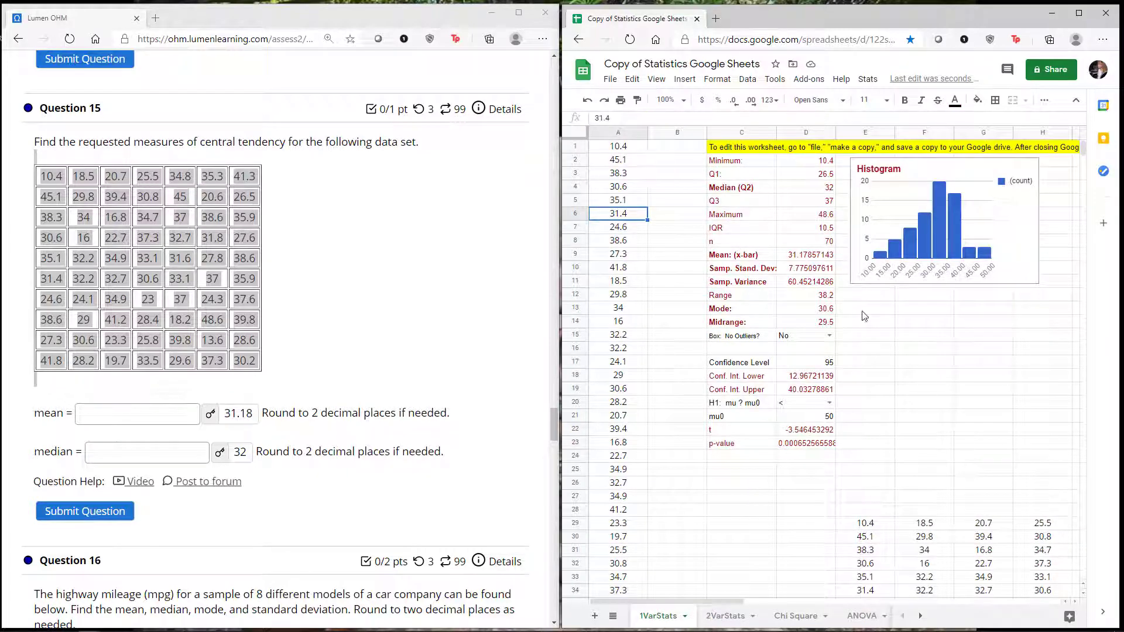
pyautogui.scroll(-3, 873, 351)
pyautogui.click(875, 431)
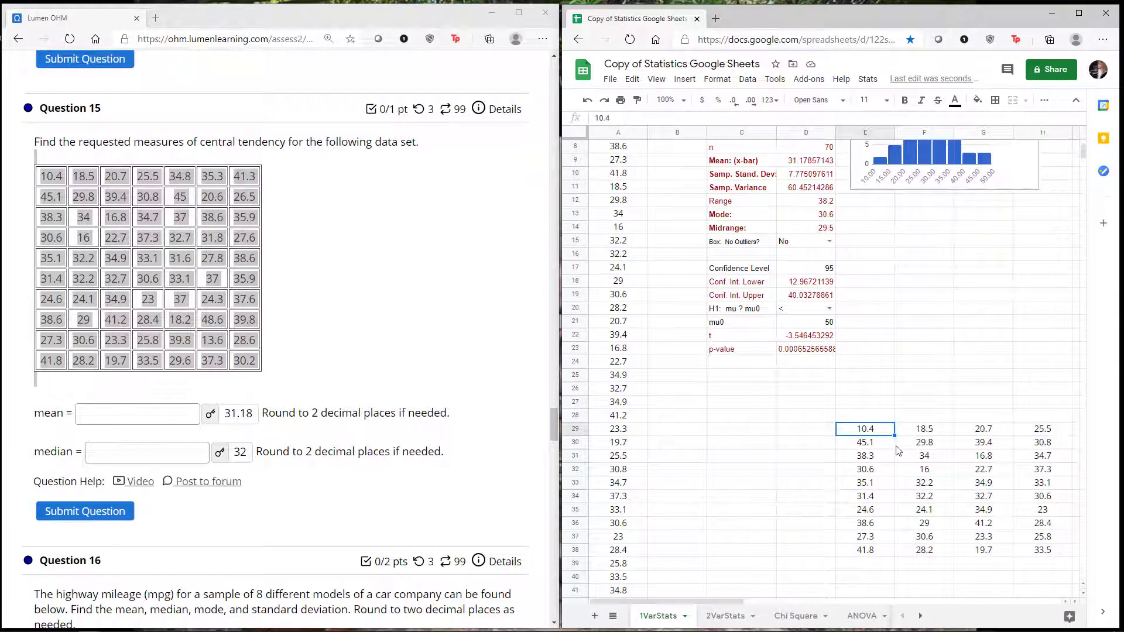
pyautogui.keyDown('shift'); pyautogui.click(1002, 553); pyautogui.keyUp('shift')
pyautogui.keyDown('shift'); pyautogui.click(1050, 556); pyautogui.keyUp('shift')
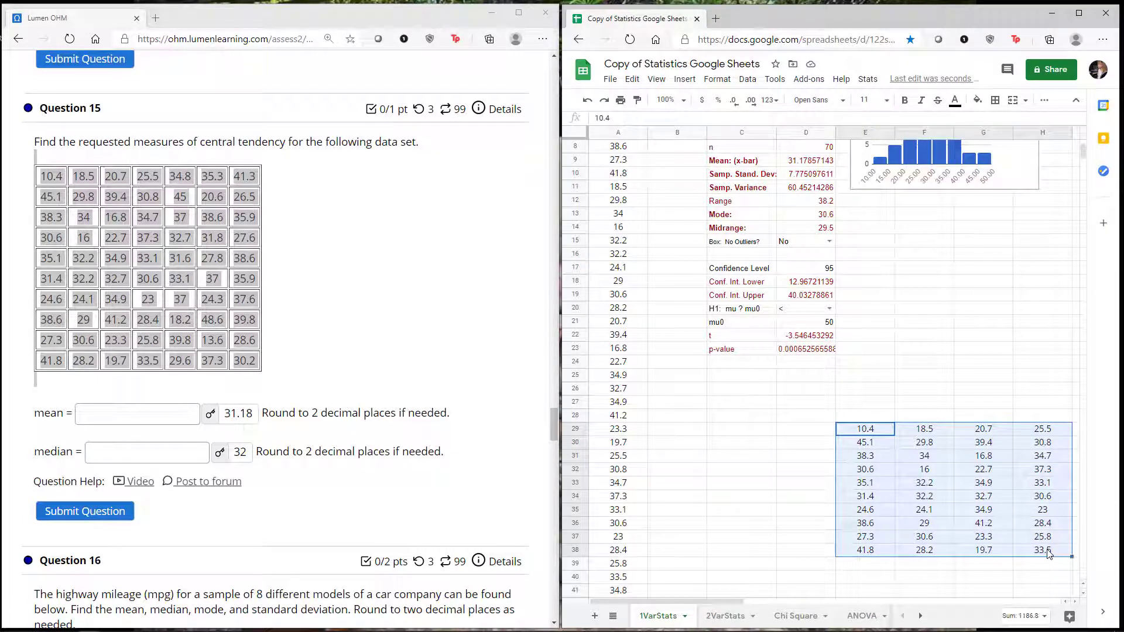
pyautogui.hotkey('ctrl', 'c')
pyautogui.scroll(3, 876, 352)
pyautogui.click(615, 147)
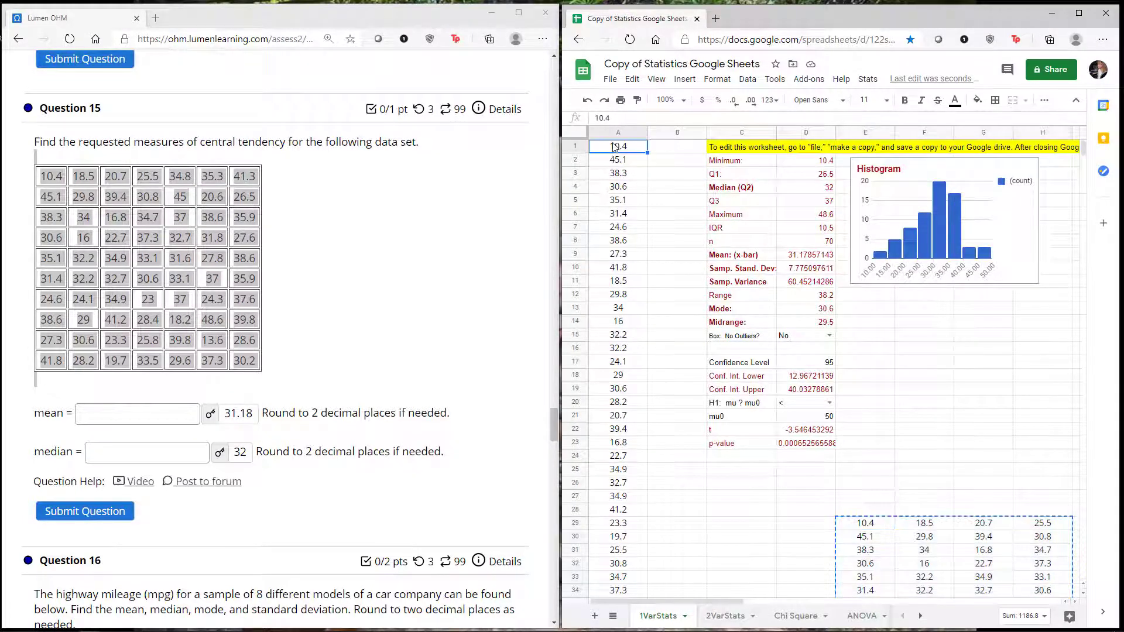
pyautogui.hotkey('ctrl', 'v')
pyautogui.click(818, 367)
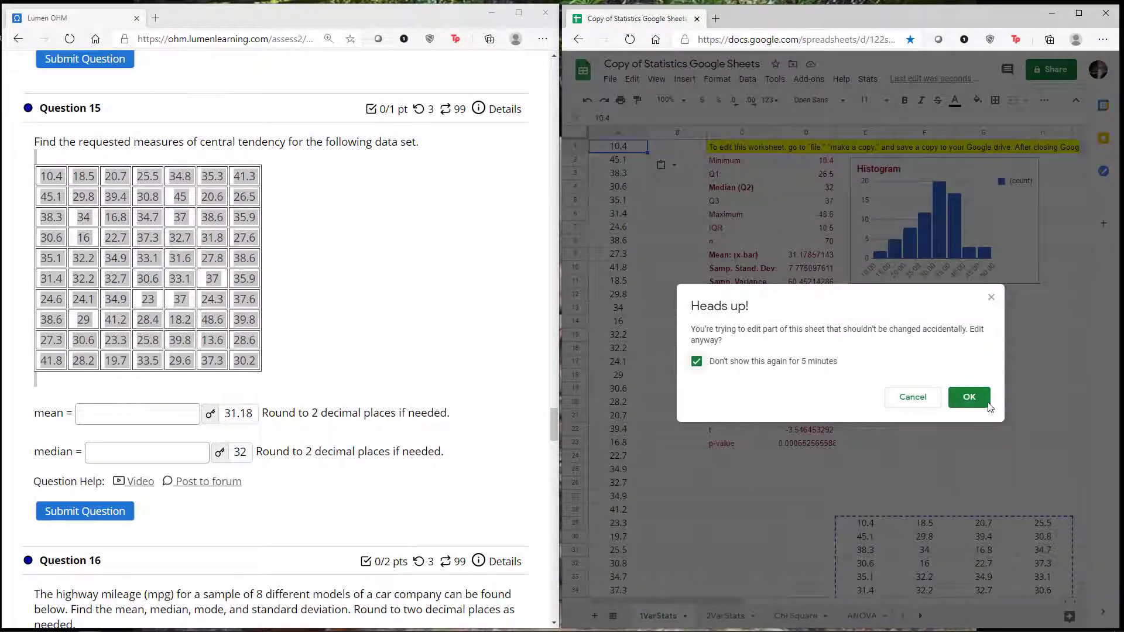
pyautogui.click(967, 397)
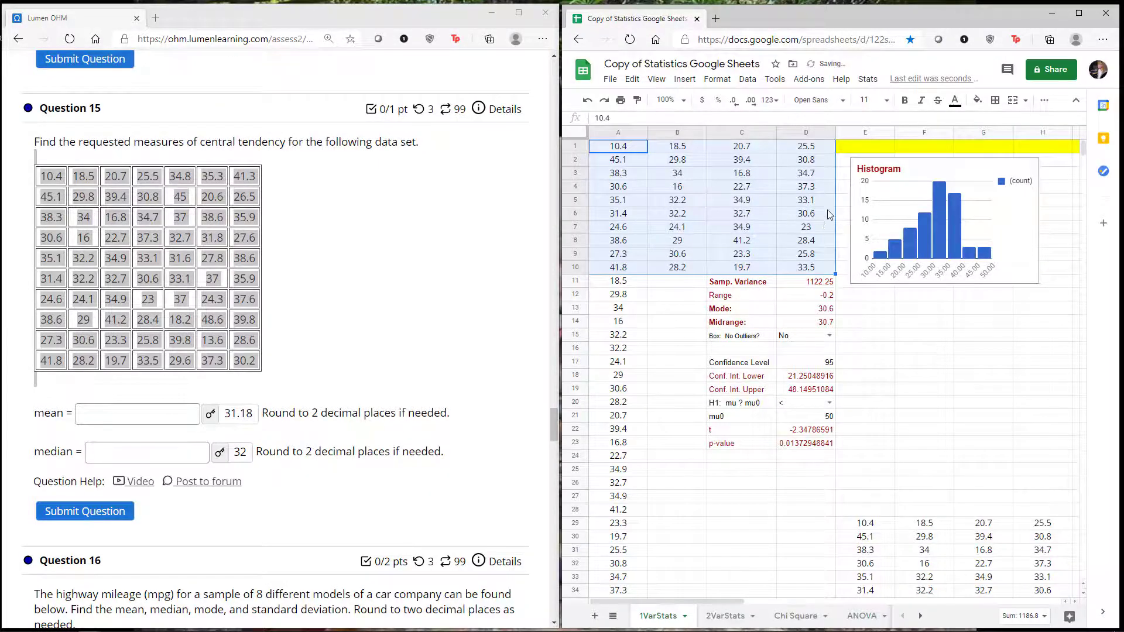
pyautogui.click(588, 100)
pyautogui.click(677, 336)
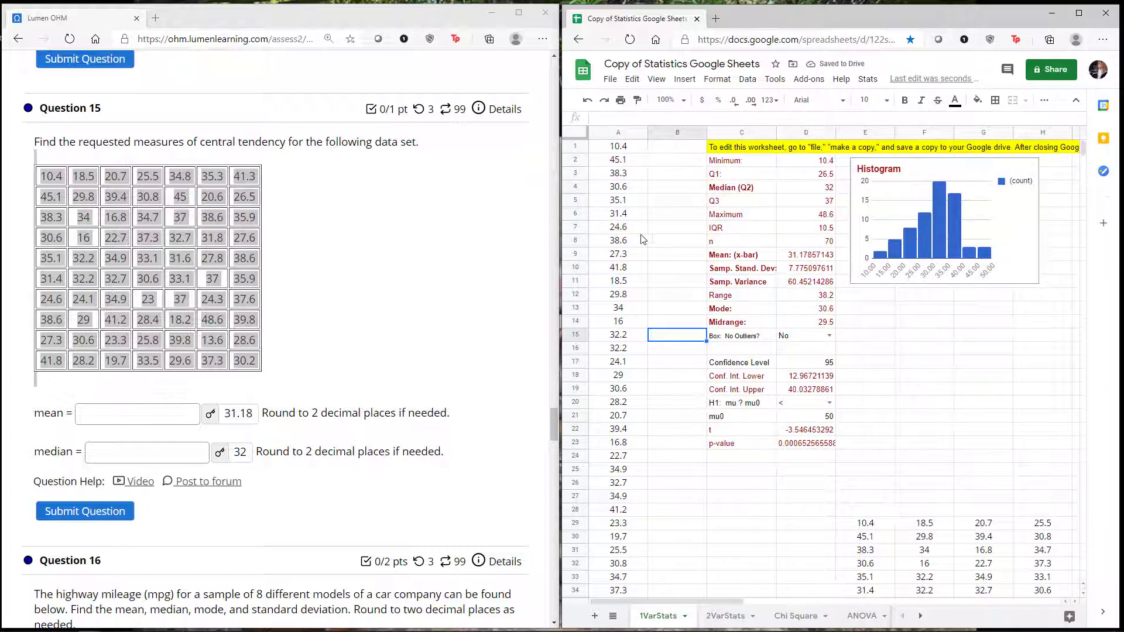
# Paste the clipboard contents at the first cell of the original data grid
pyautogui.click(622, 164)
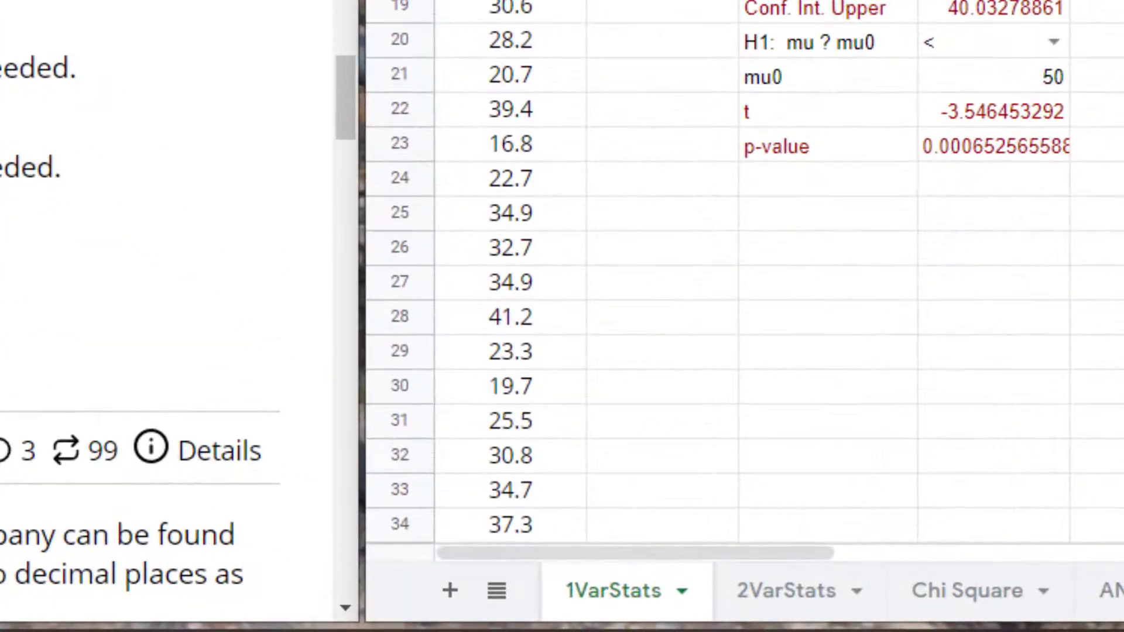
pyautogui.click(1097, 317)
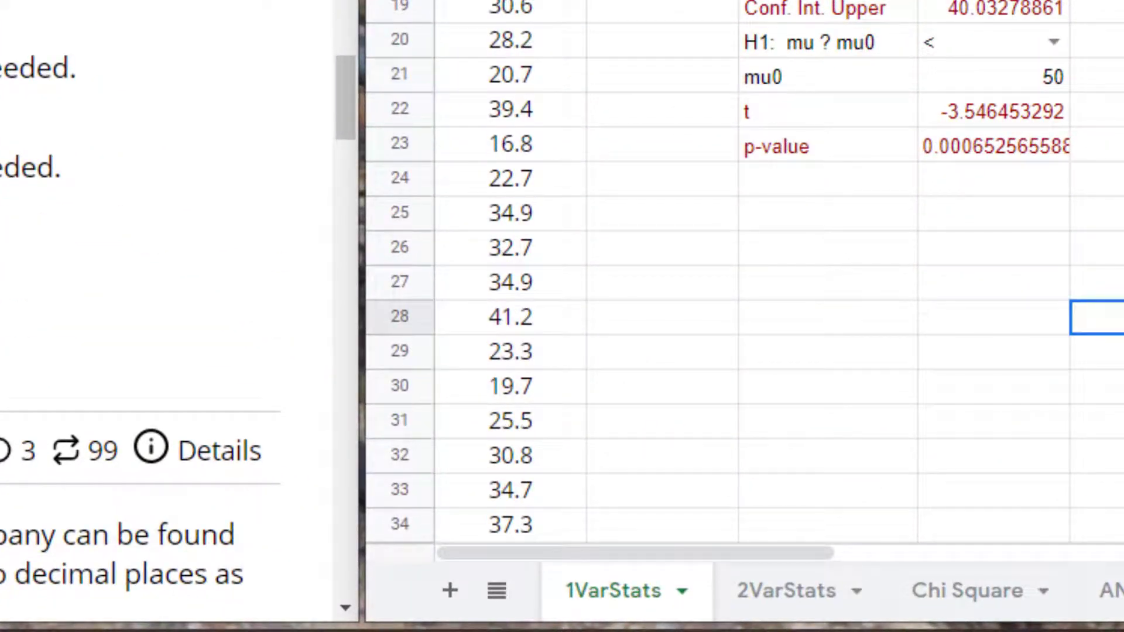
pyautogui.click(1097, 352)
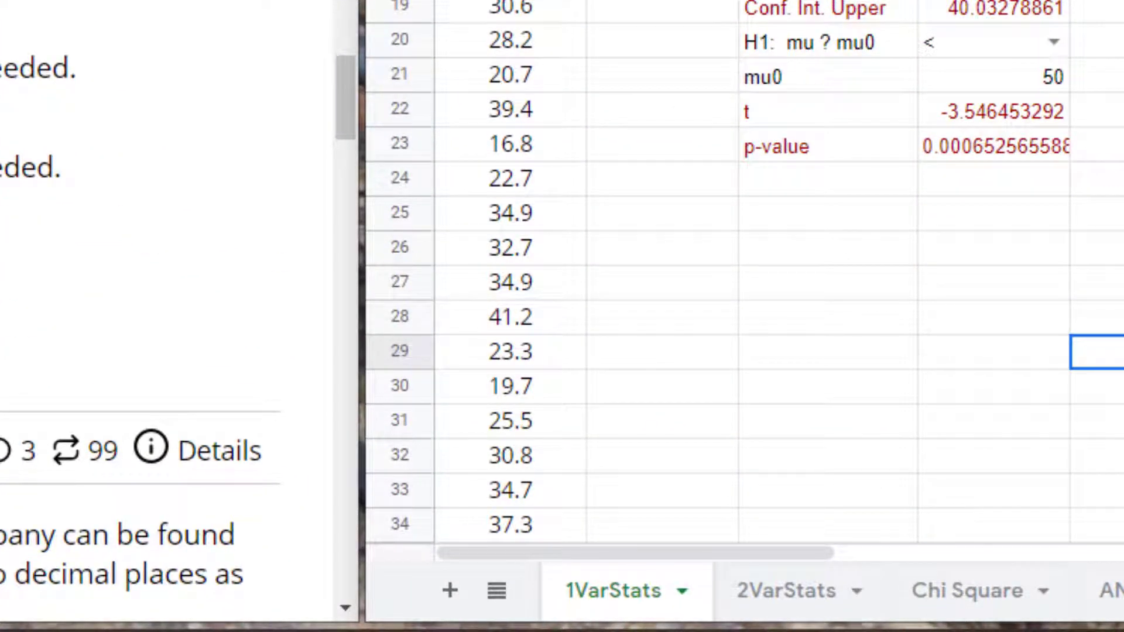
pyautogui.hotkey('ctrl', 'v')
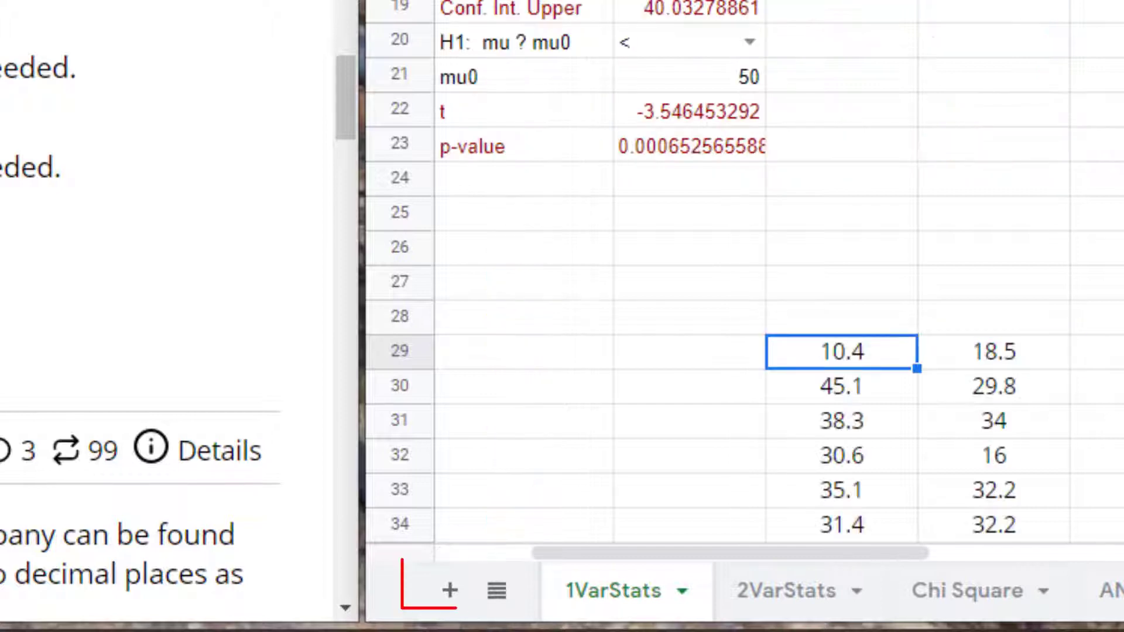
# Add a new blank sheet named Data
pyautogui.click(451, 590)
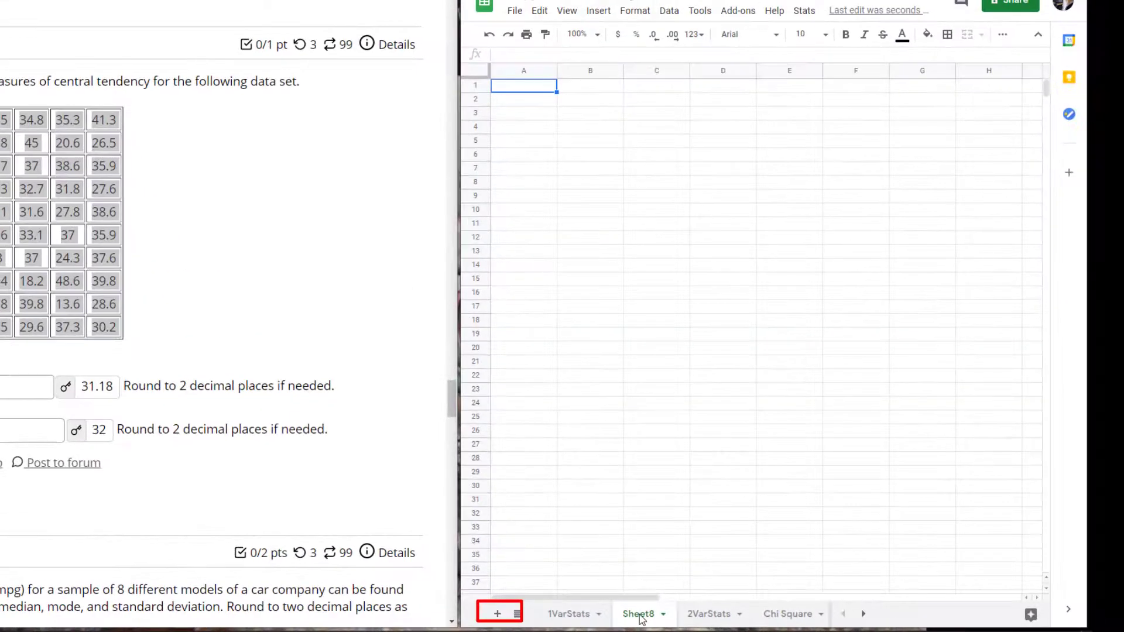
pyautogui.doubleClick(638, 614)
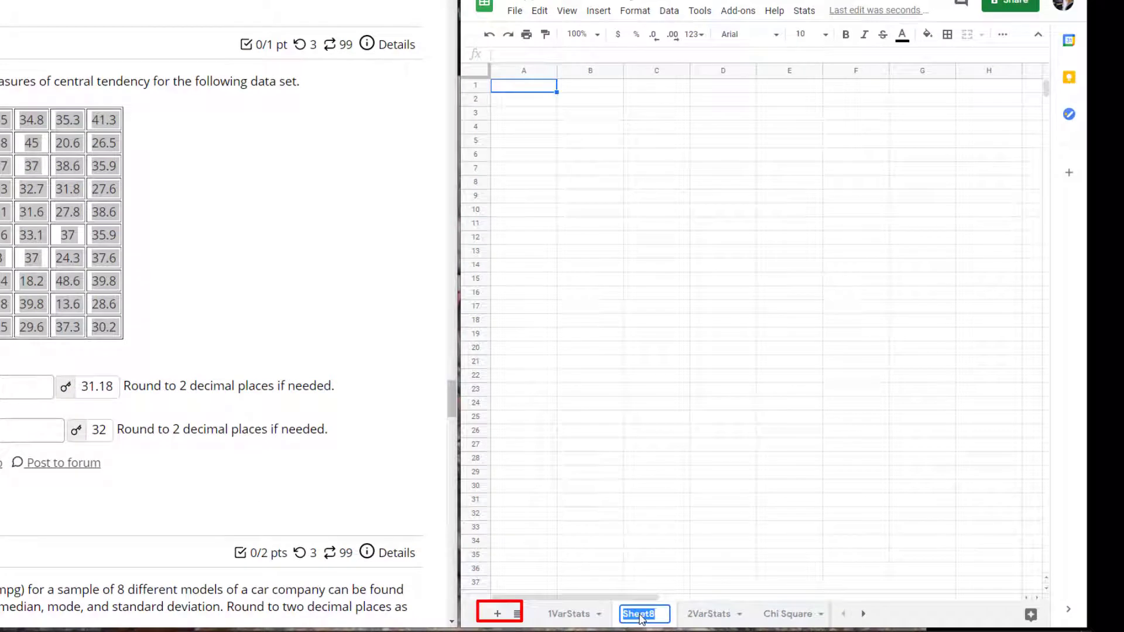
pyautogui.write('Data')
pyautogui.click(701, 448)
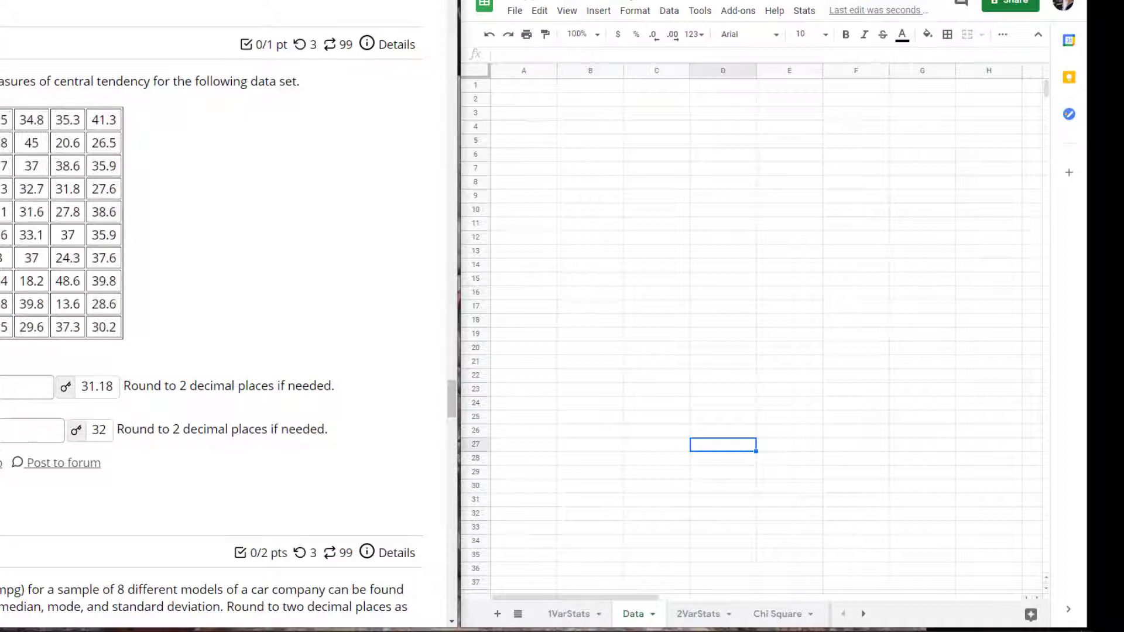
# Copy the quiz's whole data table and paste it at the top-left of the Data sheet
pyautogui.moveTo(1, 111); pyautogui.dragTo(1, 334)
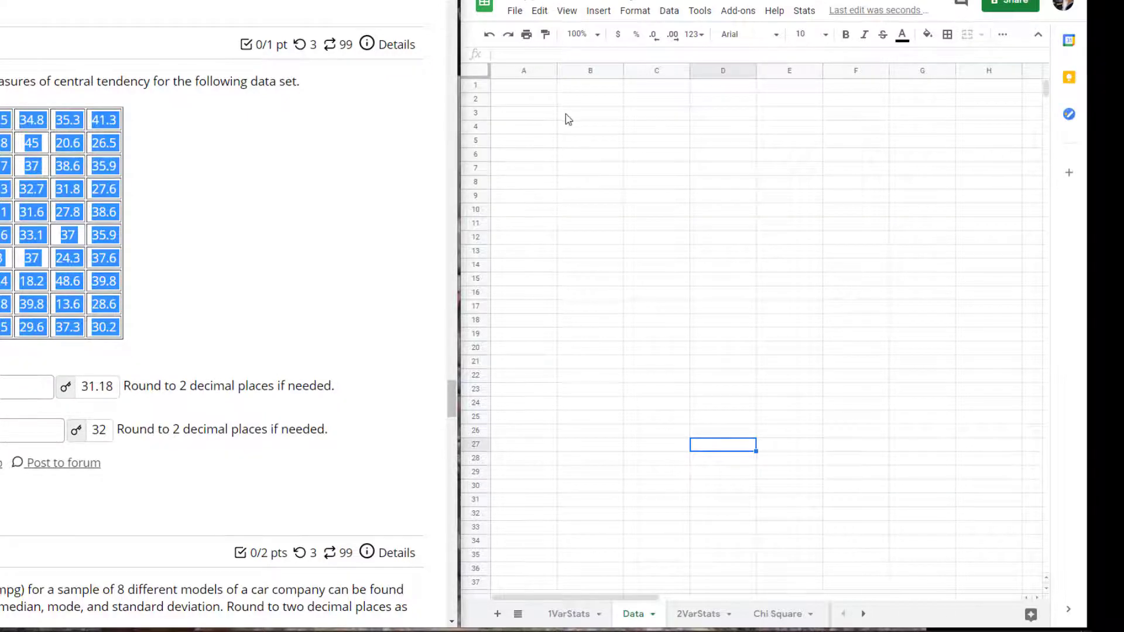
pyautogui.click(590, 112)
pyautogui.click(524, 86)
pyautogui.hotkey('ctrl', 'v')
# Move the second column's values beneath the first column into A12:A21
pyautogui.click(790, 239)
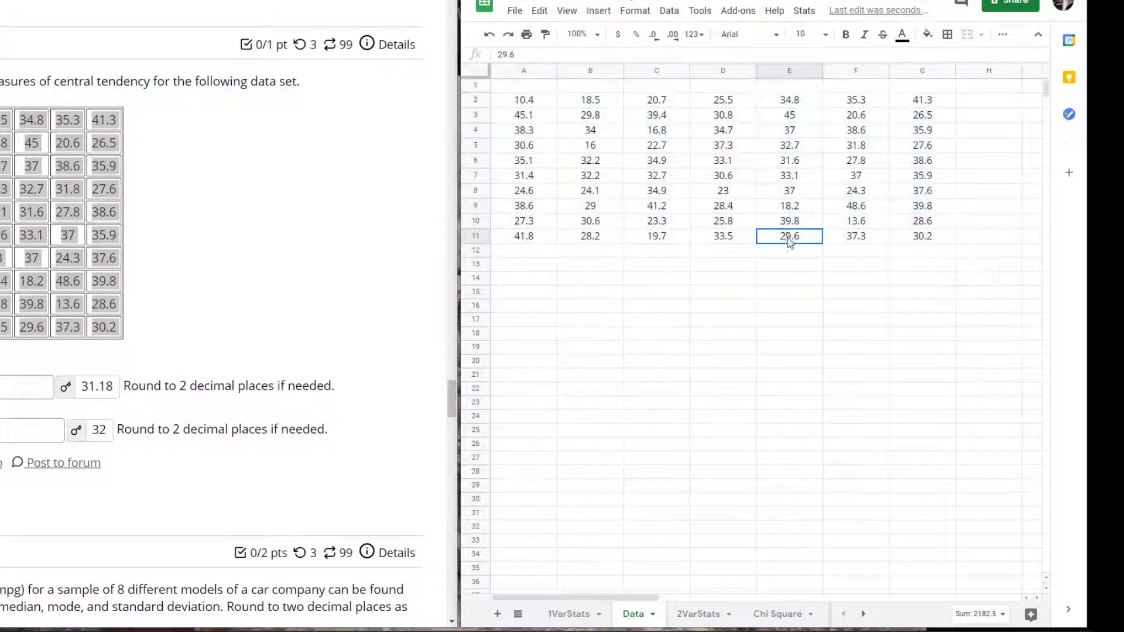
pyautogui.moveTo(592, 101); pyautogui.dragTo(593, 240)
pyautogui.hotkey('ctrl', 'c')
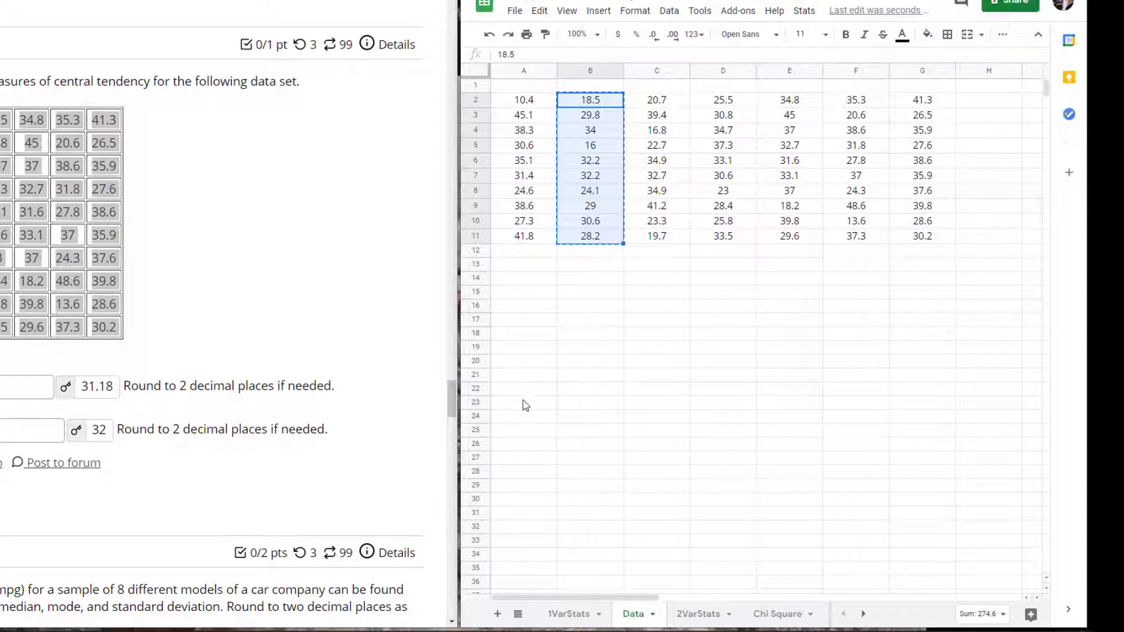
pyautogui.click(524, 250)
pyautogui.hotkey('ctrl', 'v')
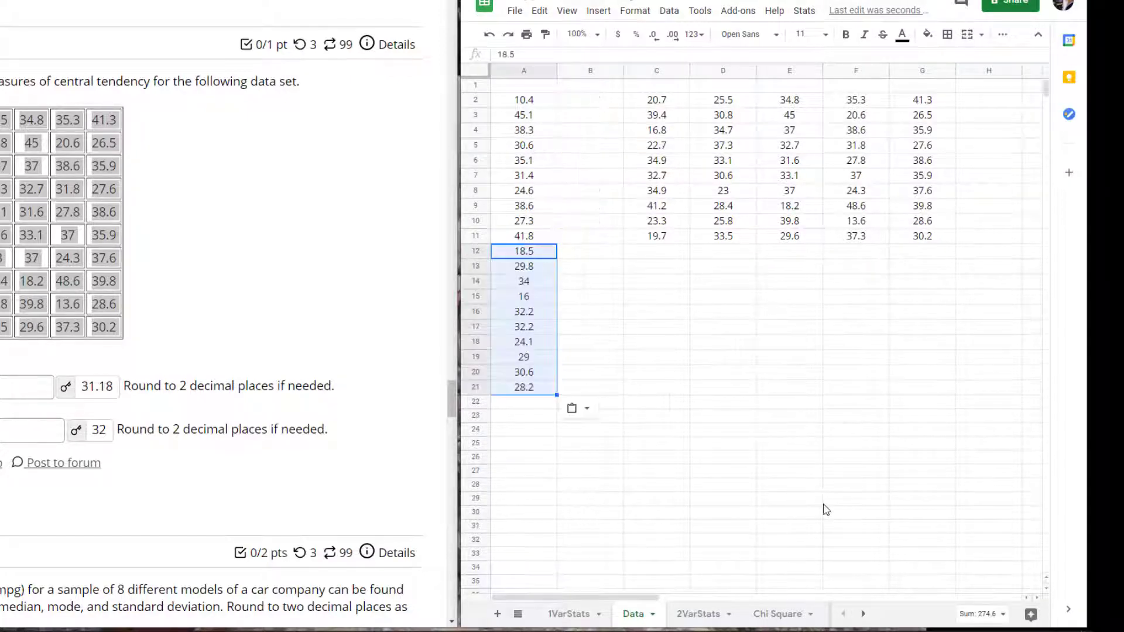
# Return to the 1VarStats sheet with column A's data in view
pyautogui.click(571, 614)
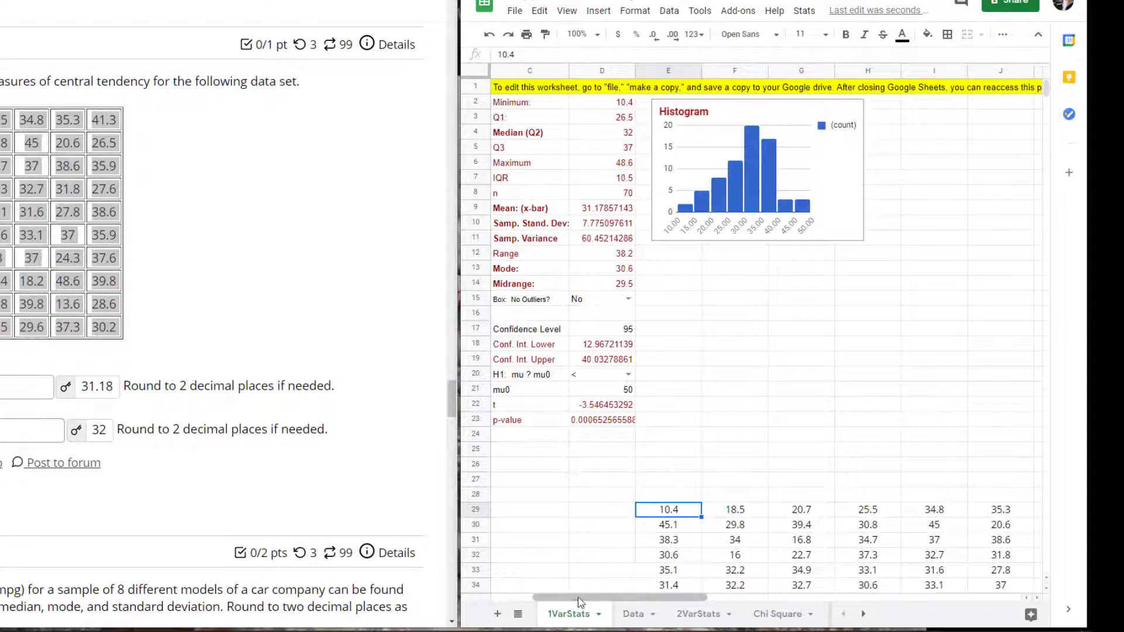
pyautogui.click(1025, 600)
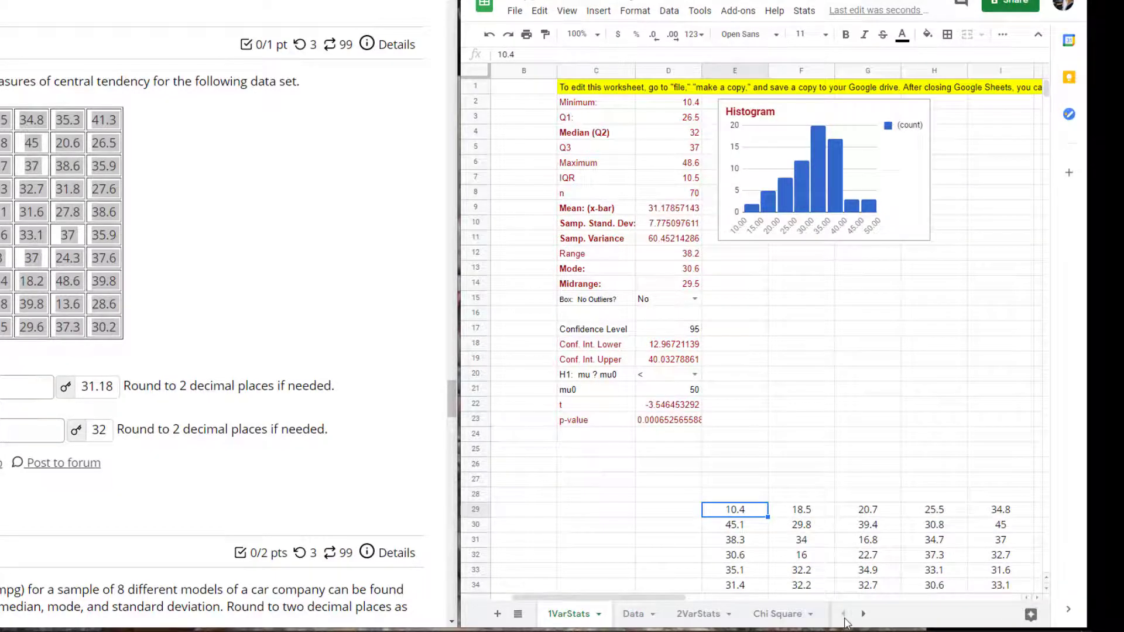
pyautogui.click(1024, 596)
# Inspect the Q3, Q1, mode, midrange, median, n and mean formulas (Q1 26.5, mean 31.18, mode 30.6)
pyautogui.click(719, 154)
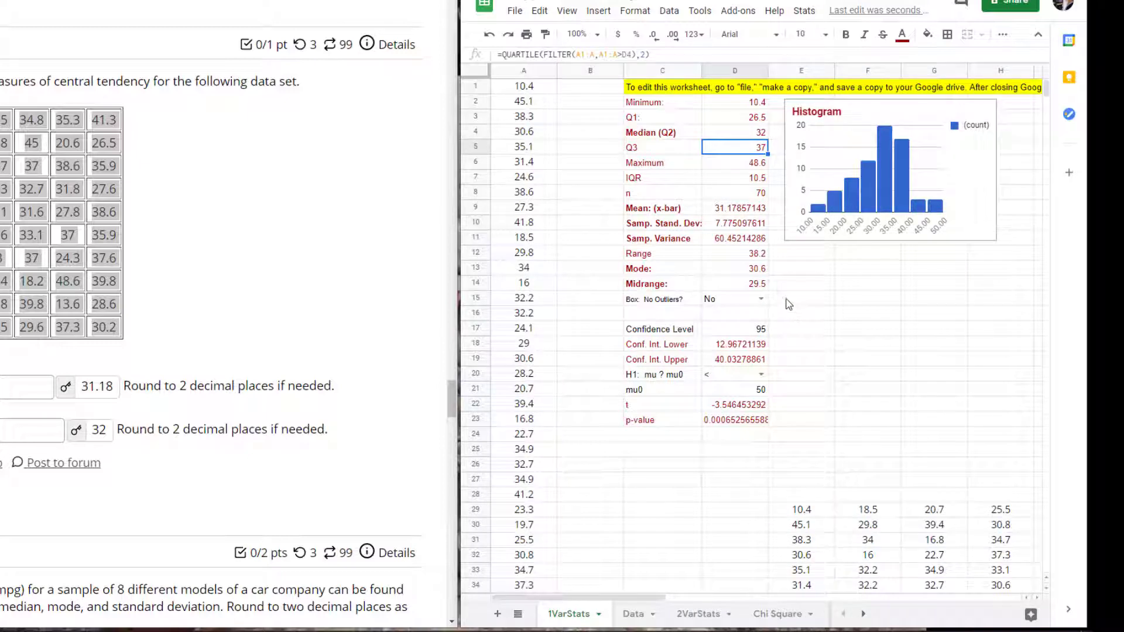
pyautogui.click(728, 122)
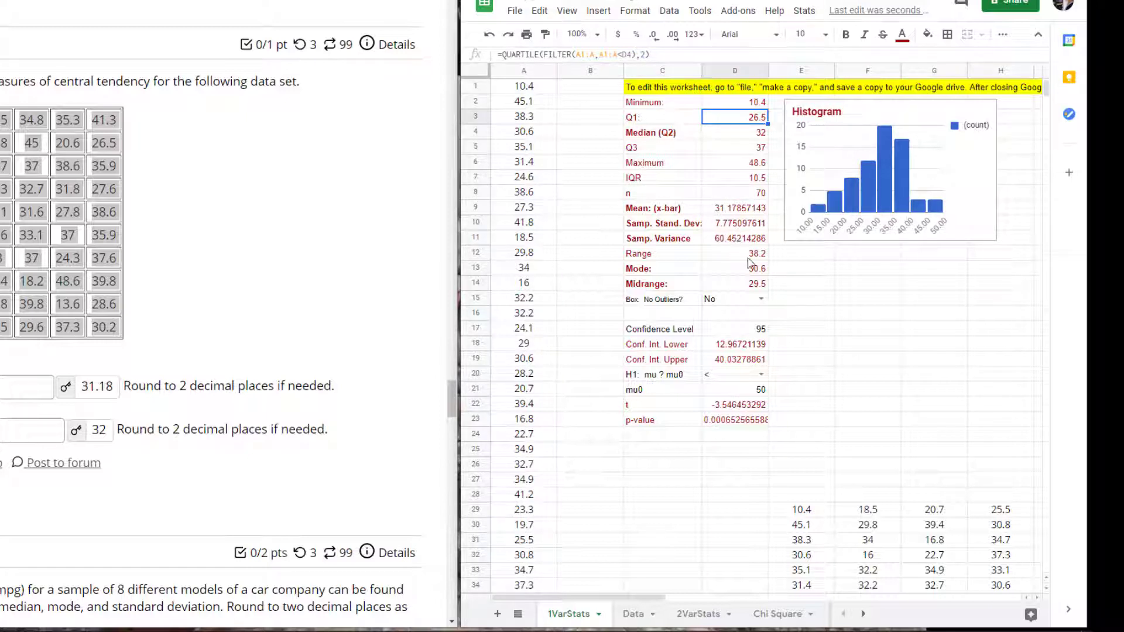
pyautogui.click(724, 270)
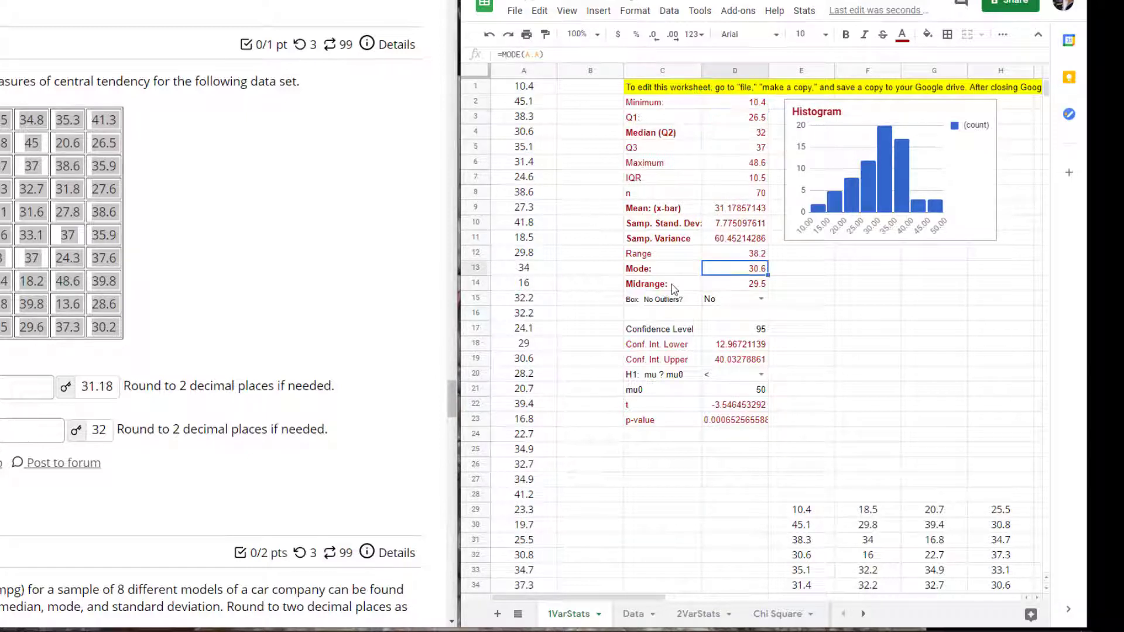
pyautogui.click(673, 287)
pyautogui.click(748, 287)
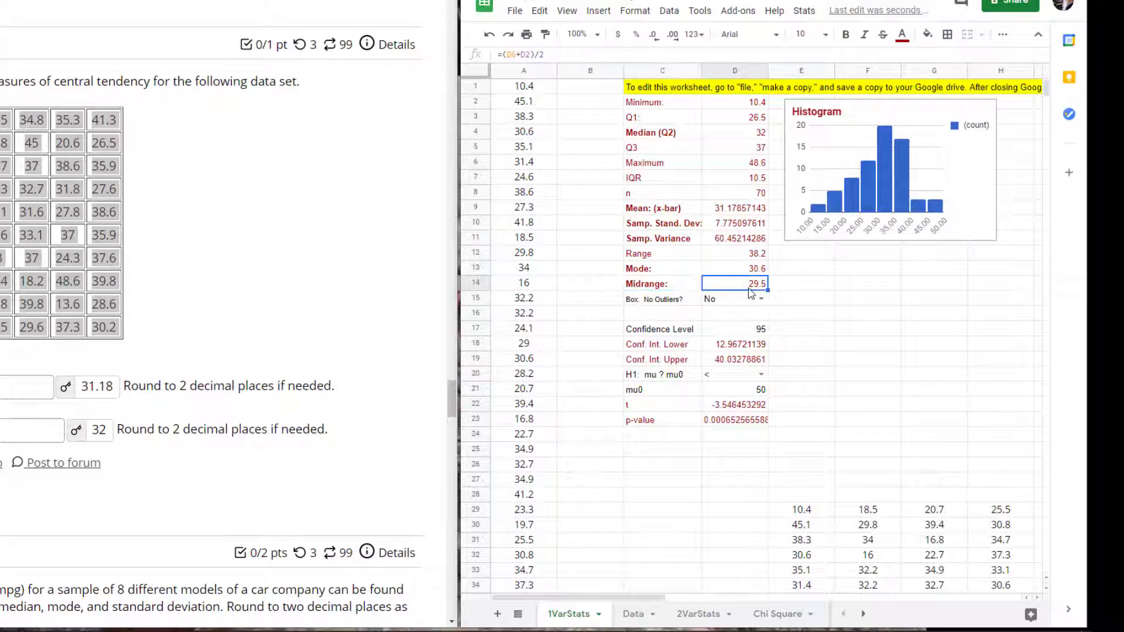
pyautogui.click(739, 144)
pyautogui.click(739, 201)
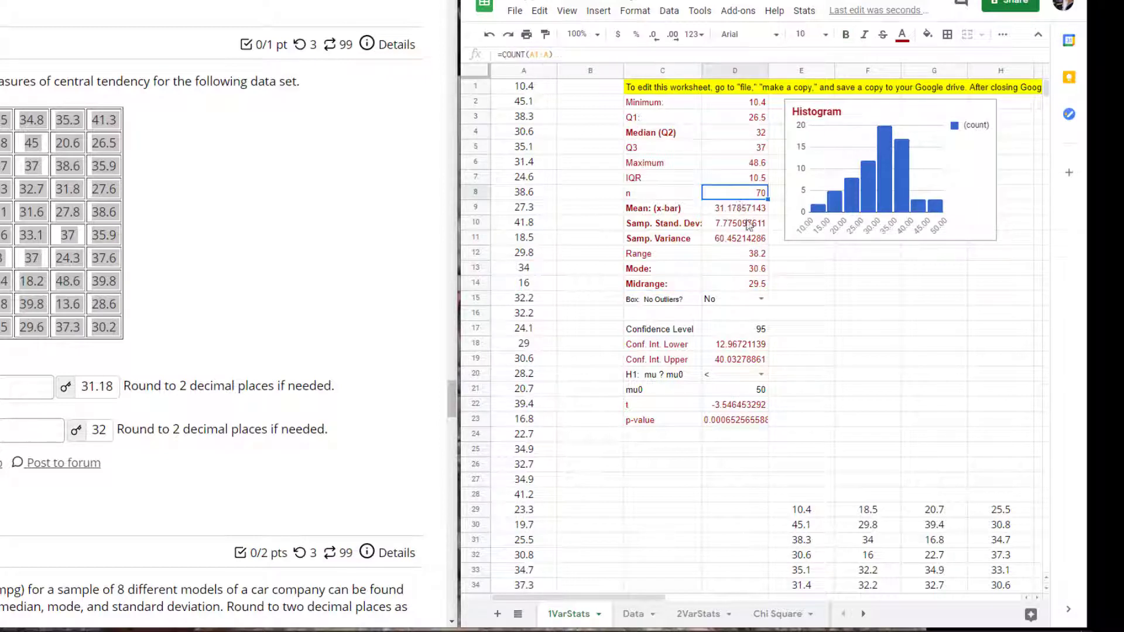
pyautogui.click(744, 212)
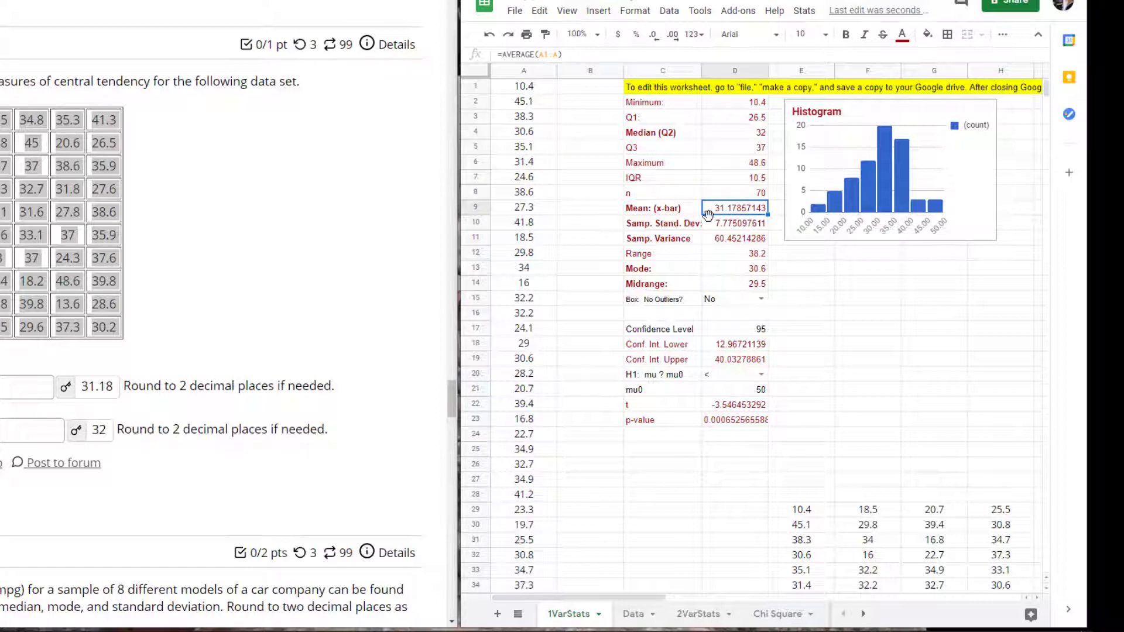